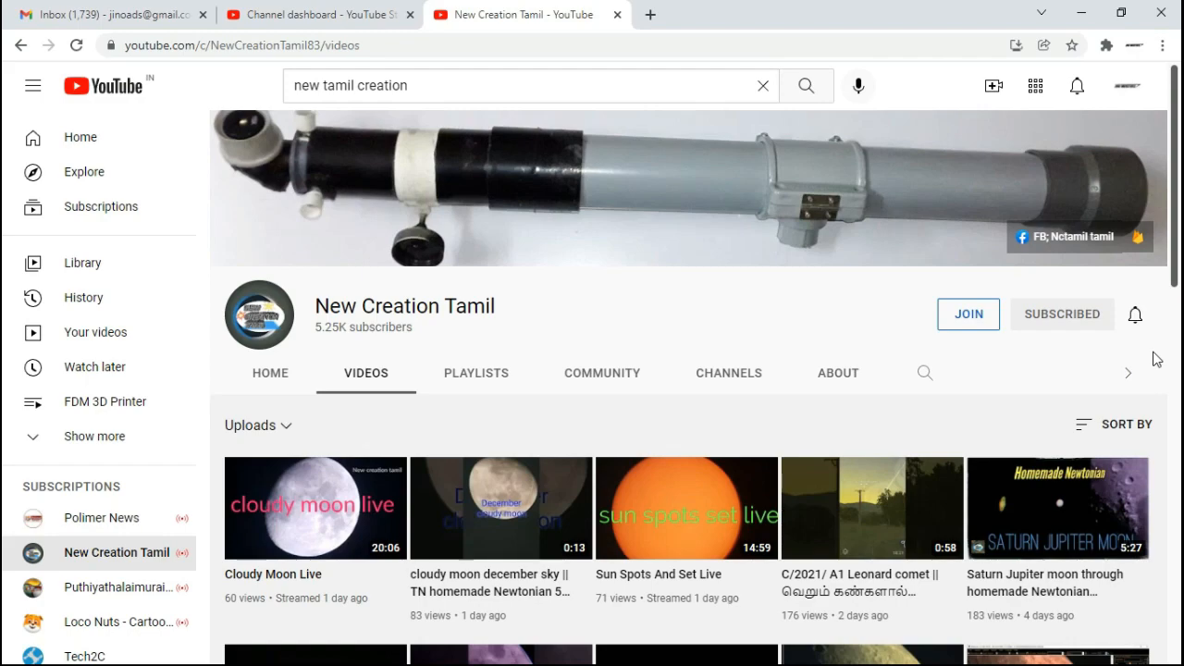
Step: Browse the uploaded videos on the New Creation Tamil YouTube channel
scroll(1153, 373, "down", 1)
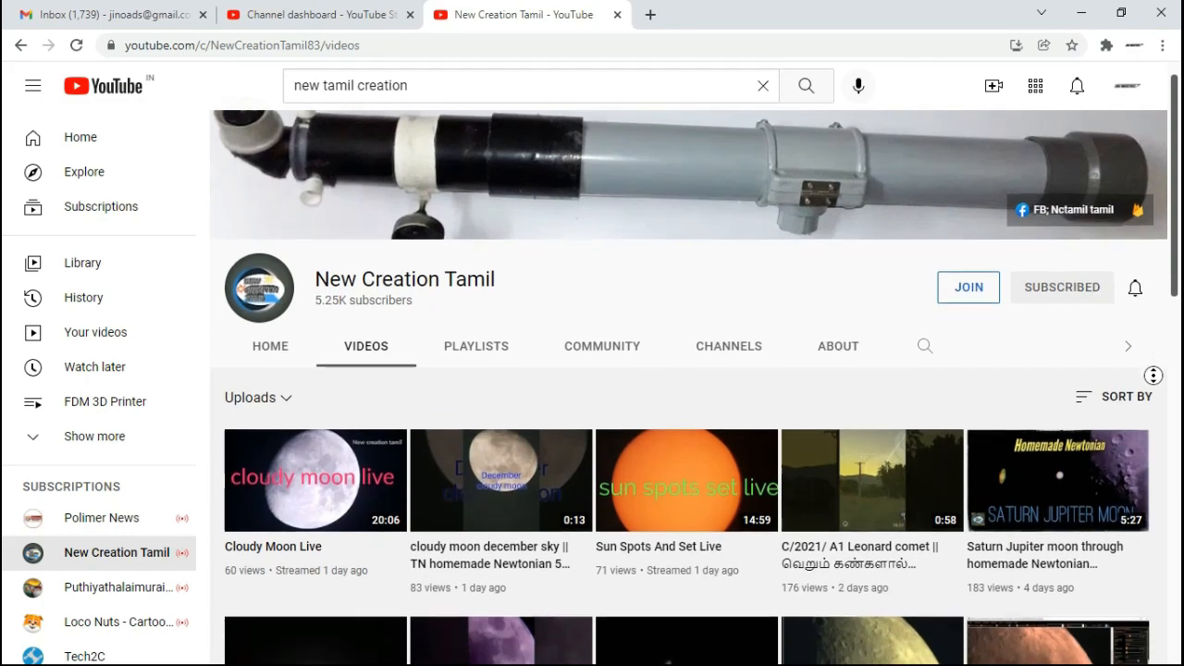
scroll(1153, 374, "down", 1)
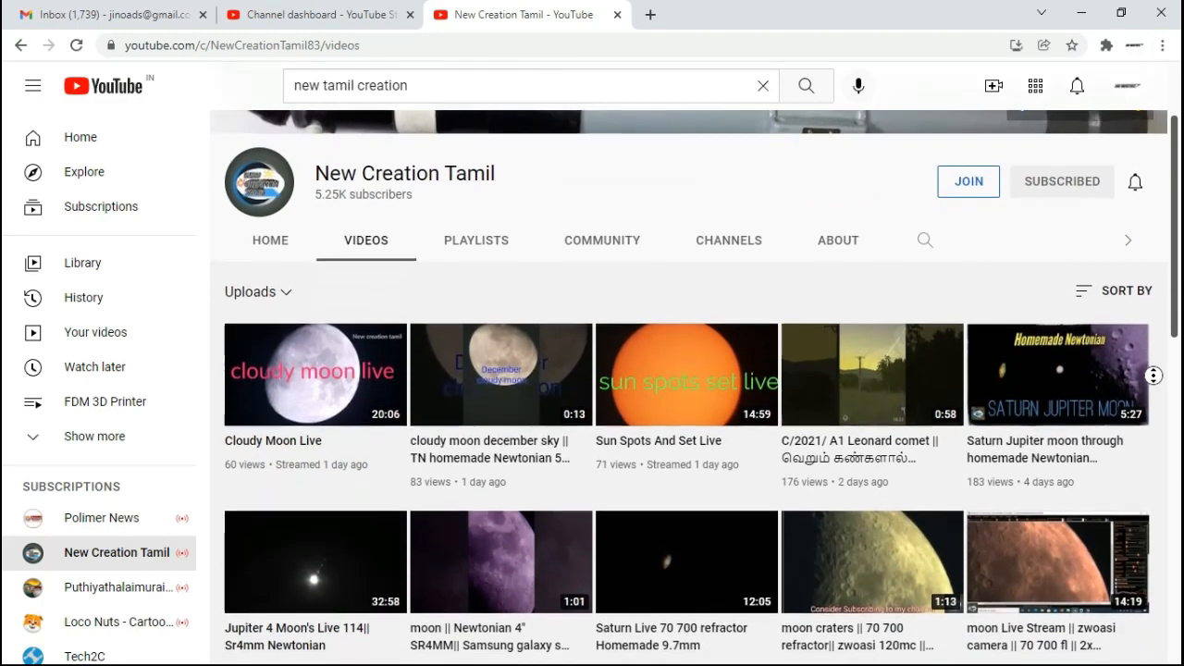
scroll(1153, 375, "down", 1)
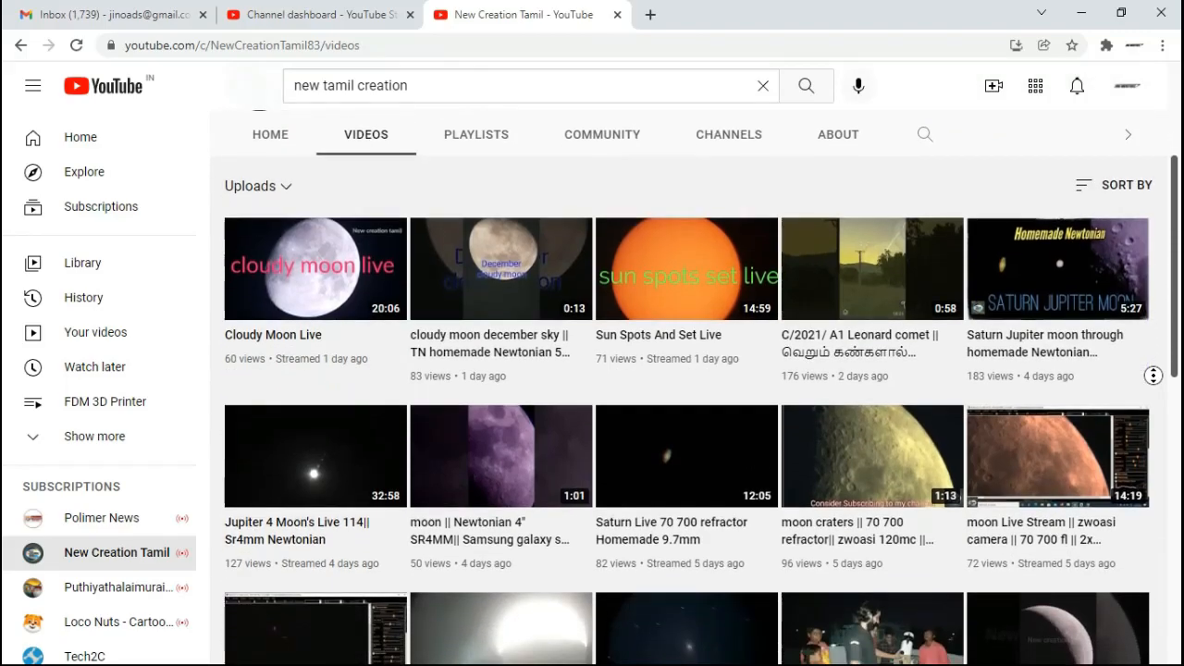
scroll(1153, 375, "down", 1)
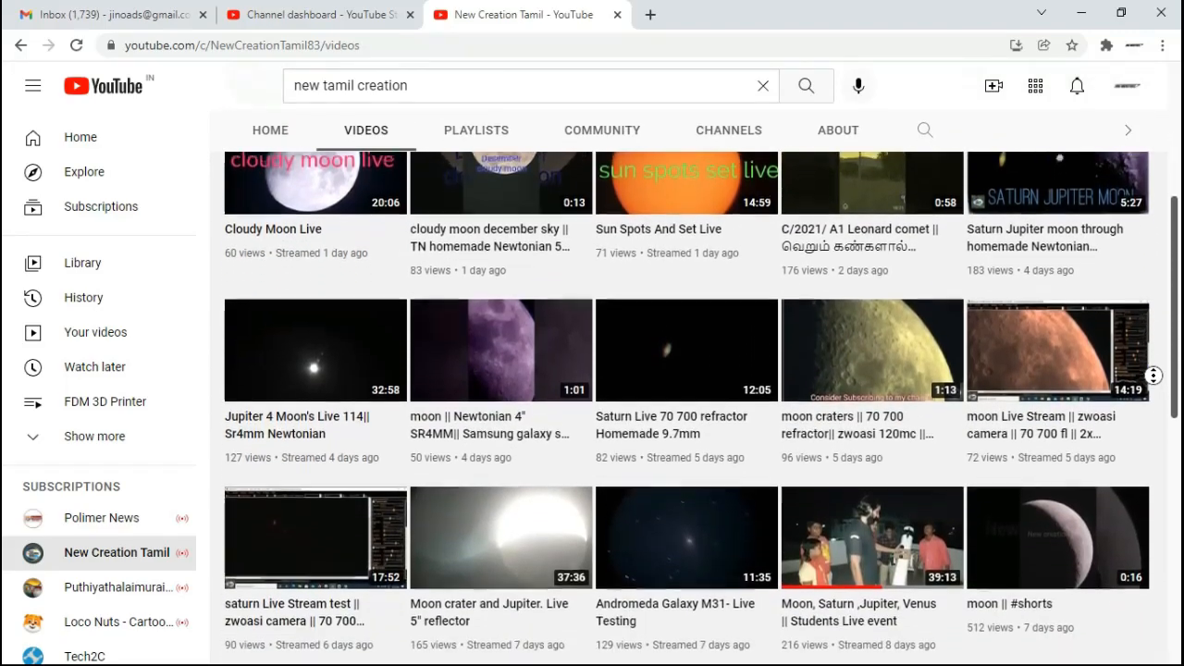
scroll(1153, 375, "down", 1)
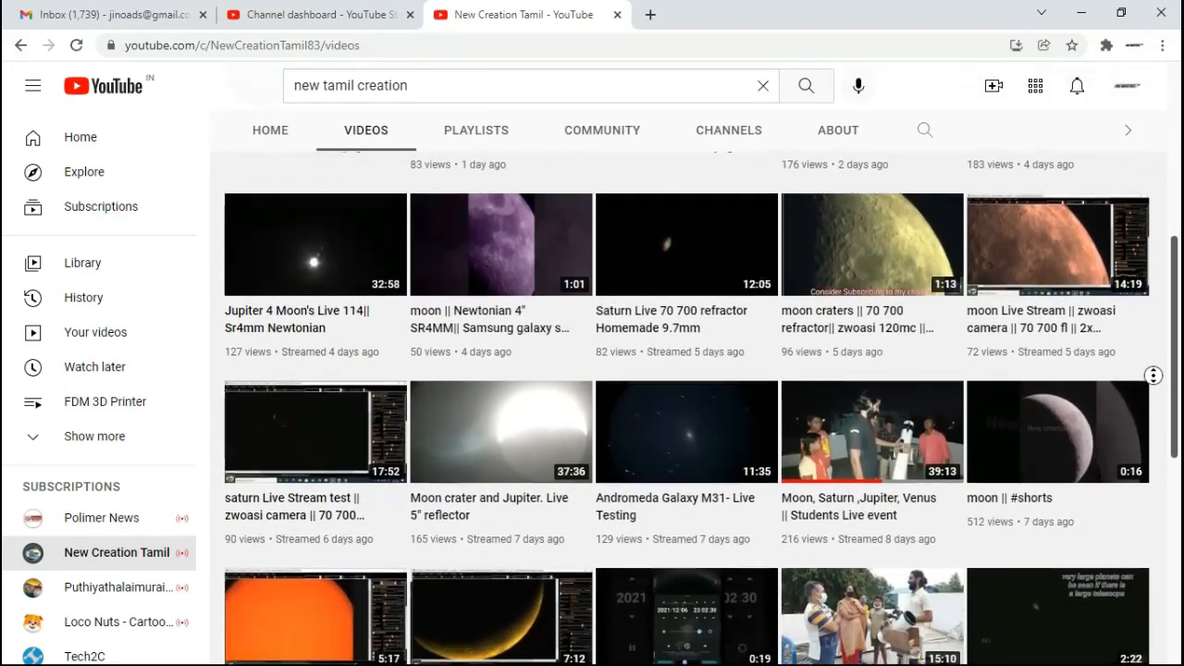
scroll(1153, 374, "down", 1)
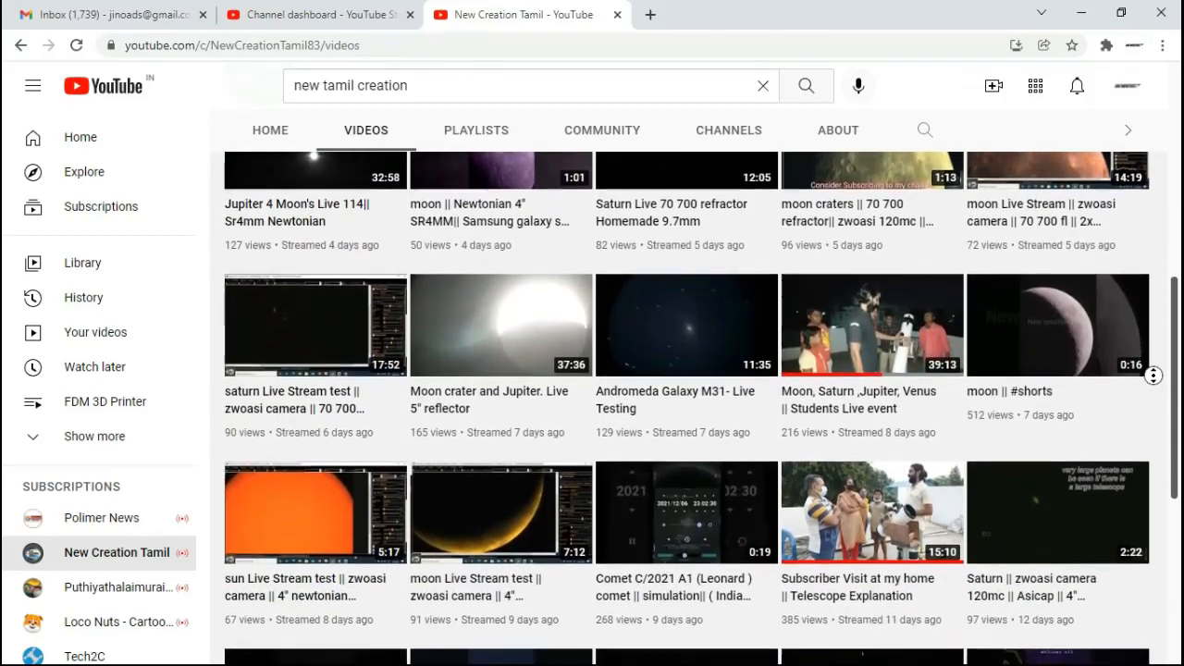
scroll(1153, 375, "down", 1)
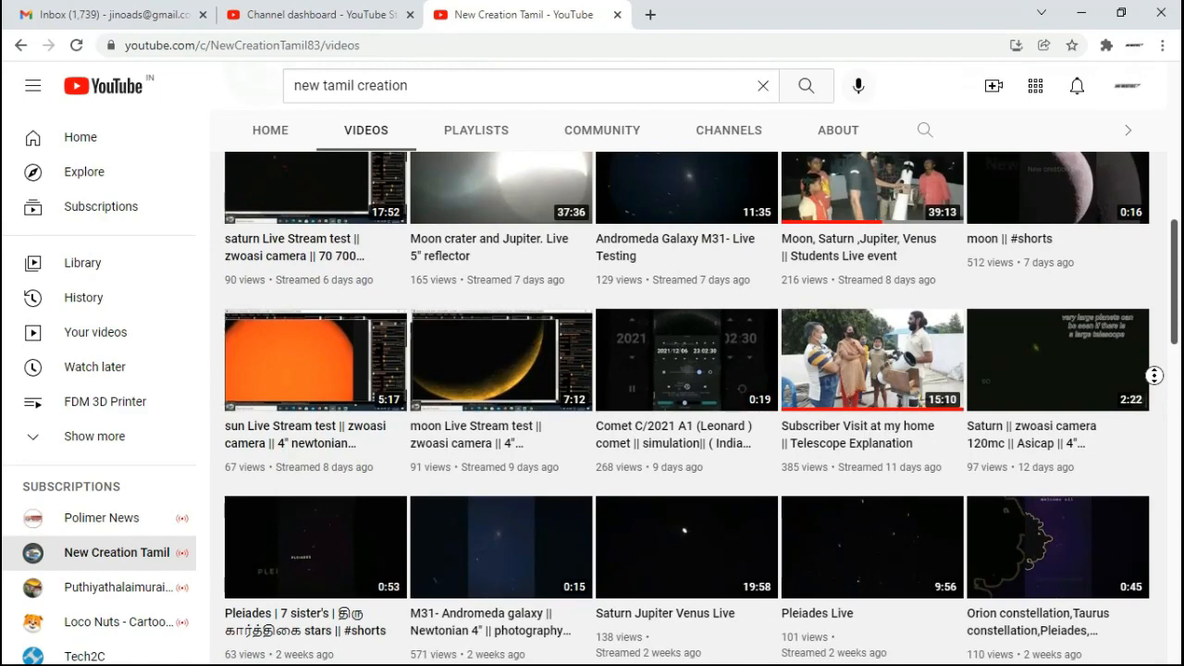
middle_click(1155, 375)
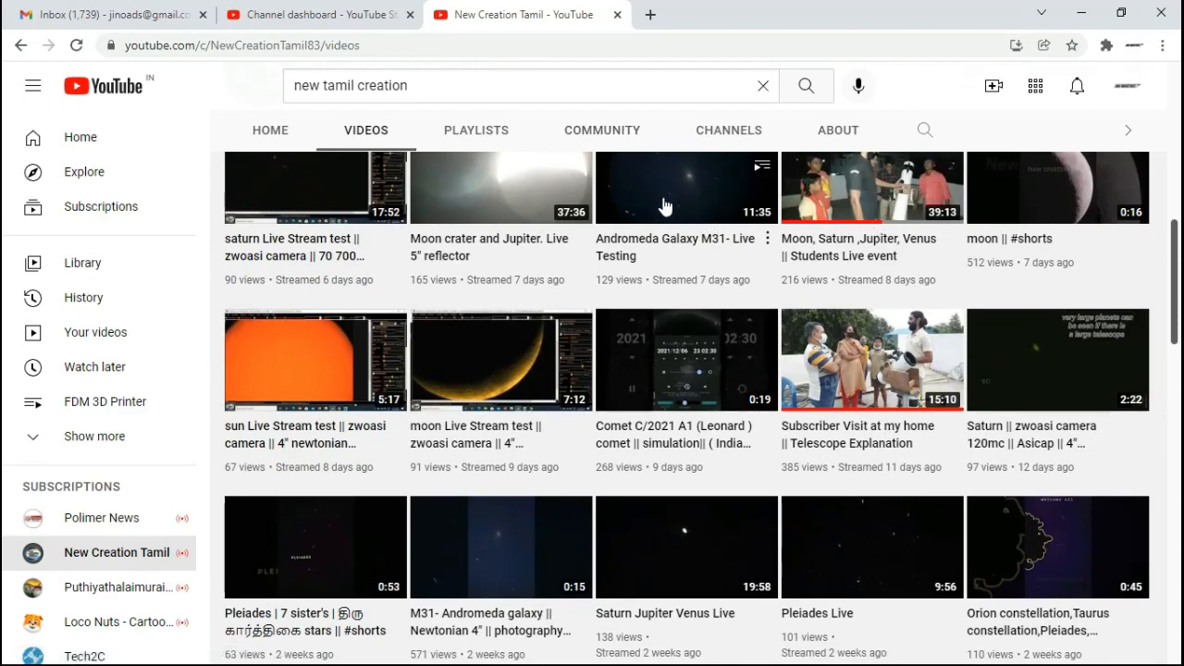
scroll(721, 319, "down", 5)
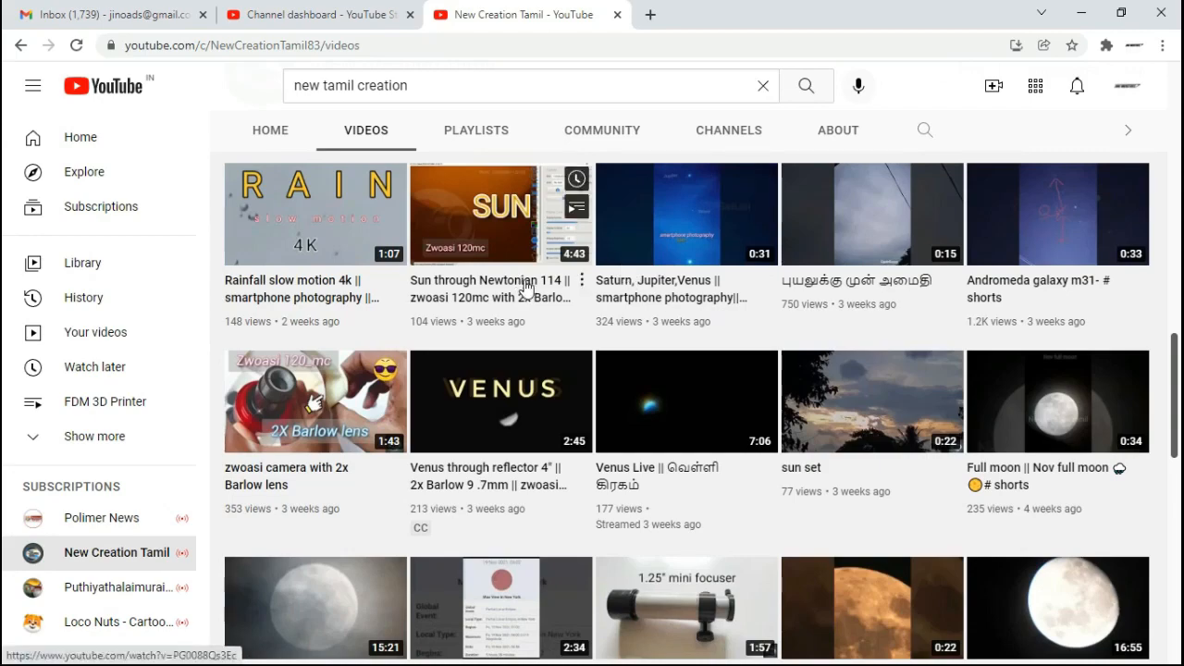
scroll(527, 287, "down", 4)
scroll(529, 290, "down", 3)
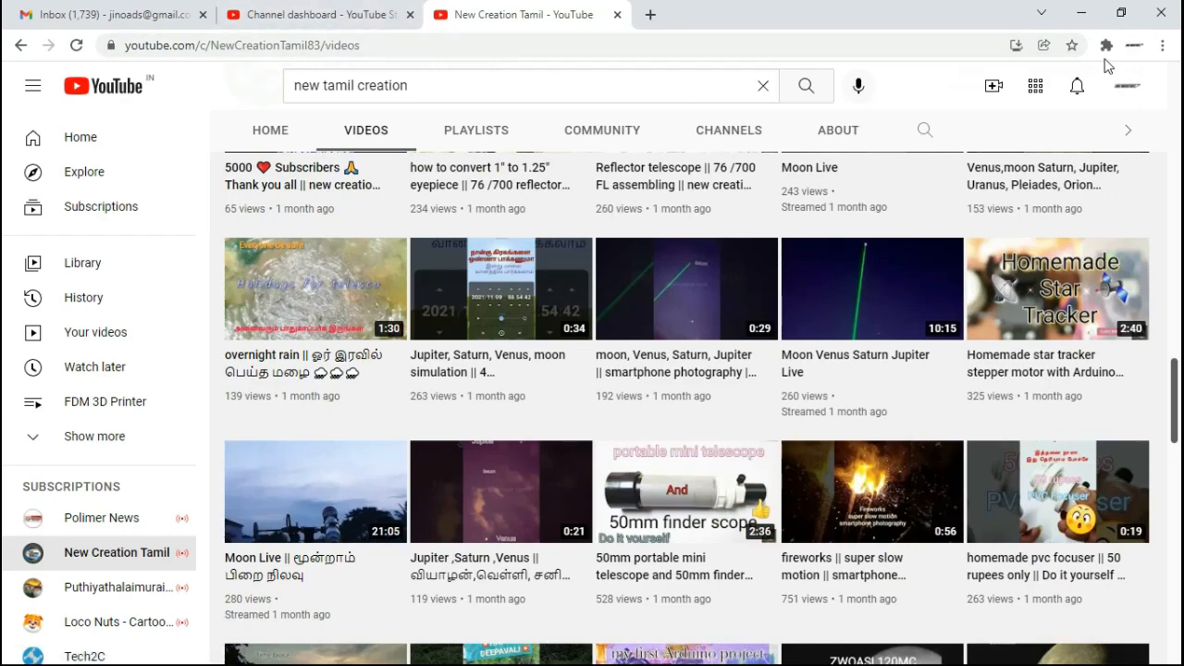
Step: Minimize the browser, open PrusaSlicer and dismiss its configuration update notice
left_click(1080, 13)
left_click(688, 13)
left_click(711, 38)
left_click(8, 660)
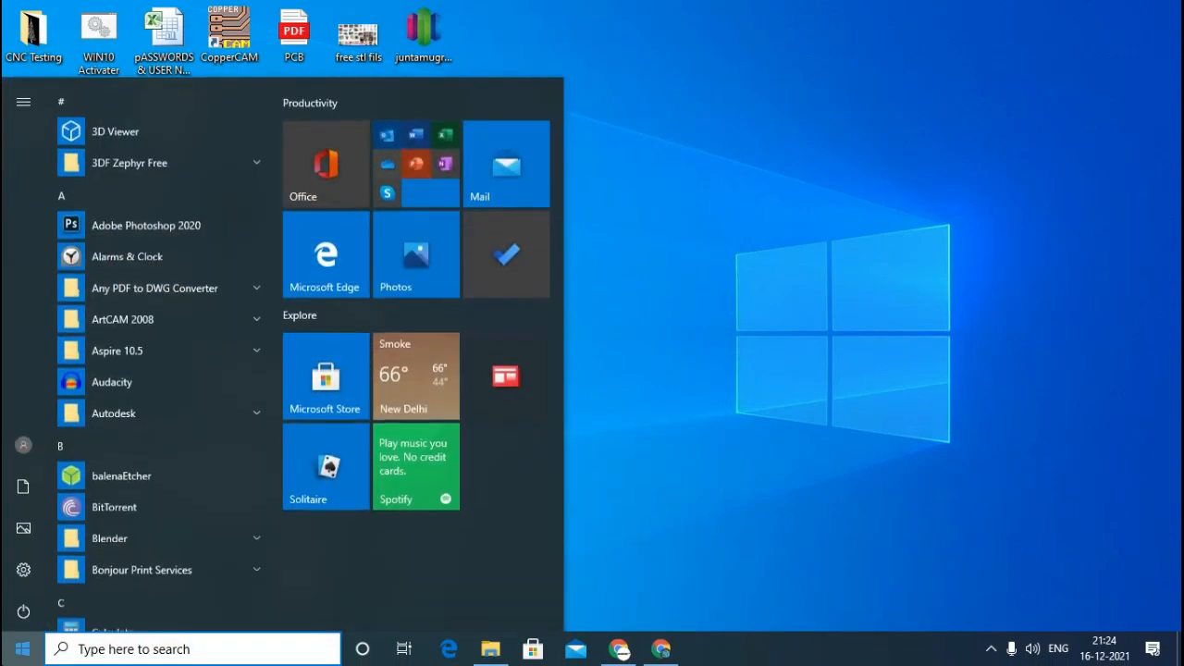
type("prusa")
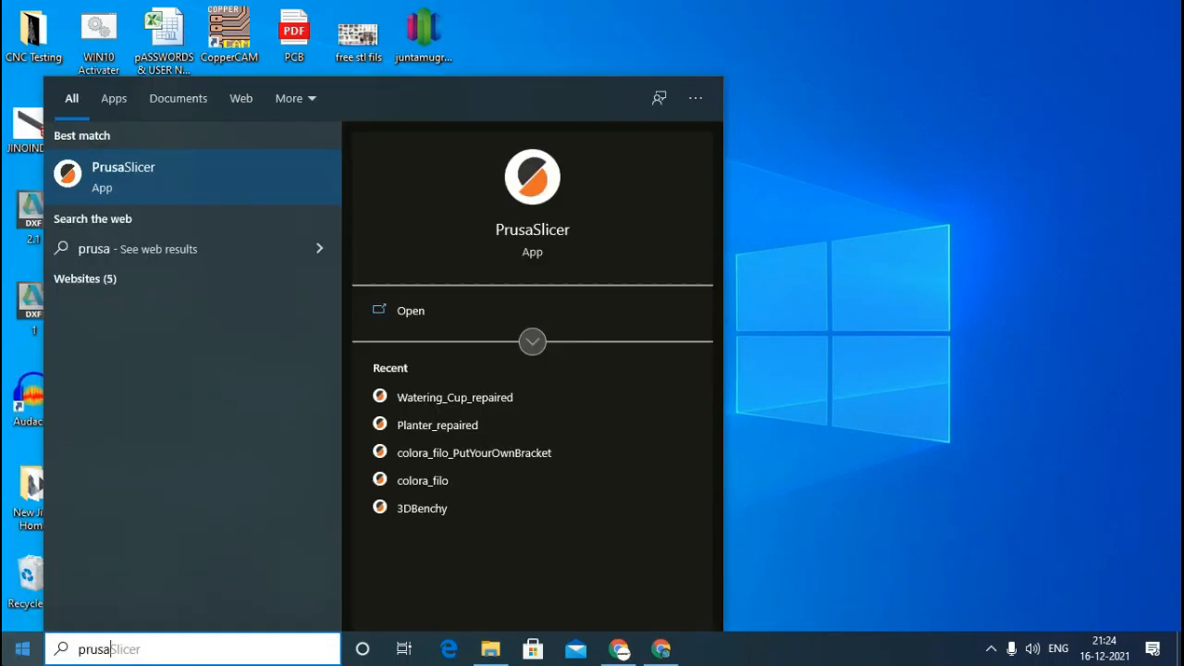
left_click(157, 185)
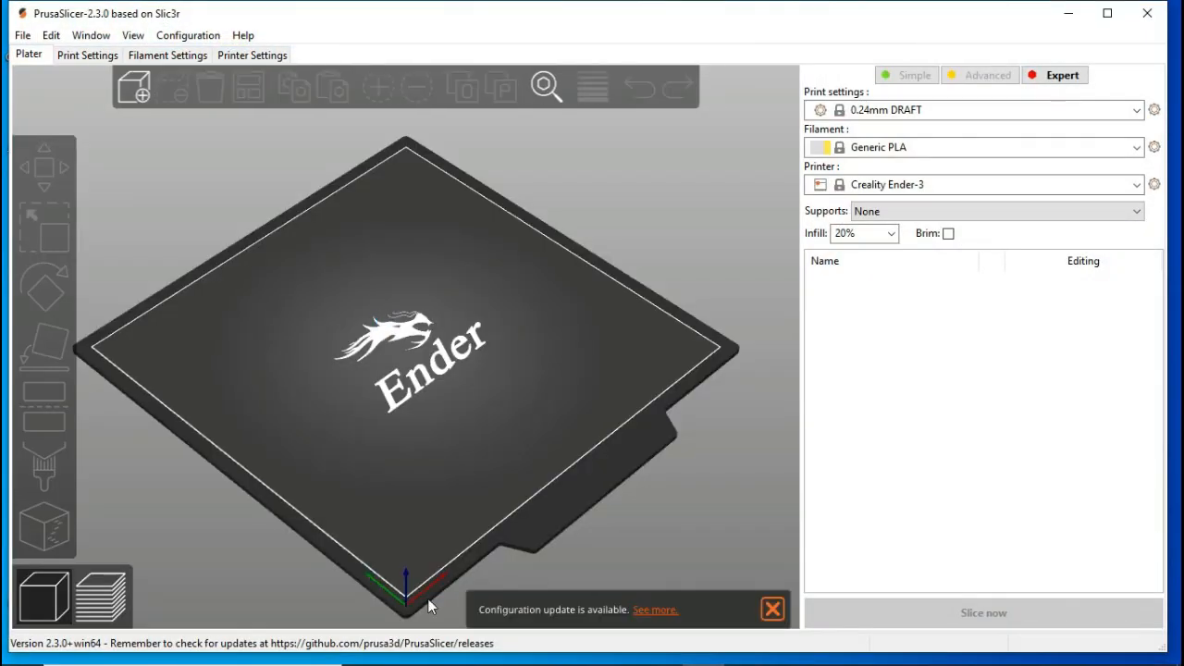
left_click(772, 610)
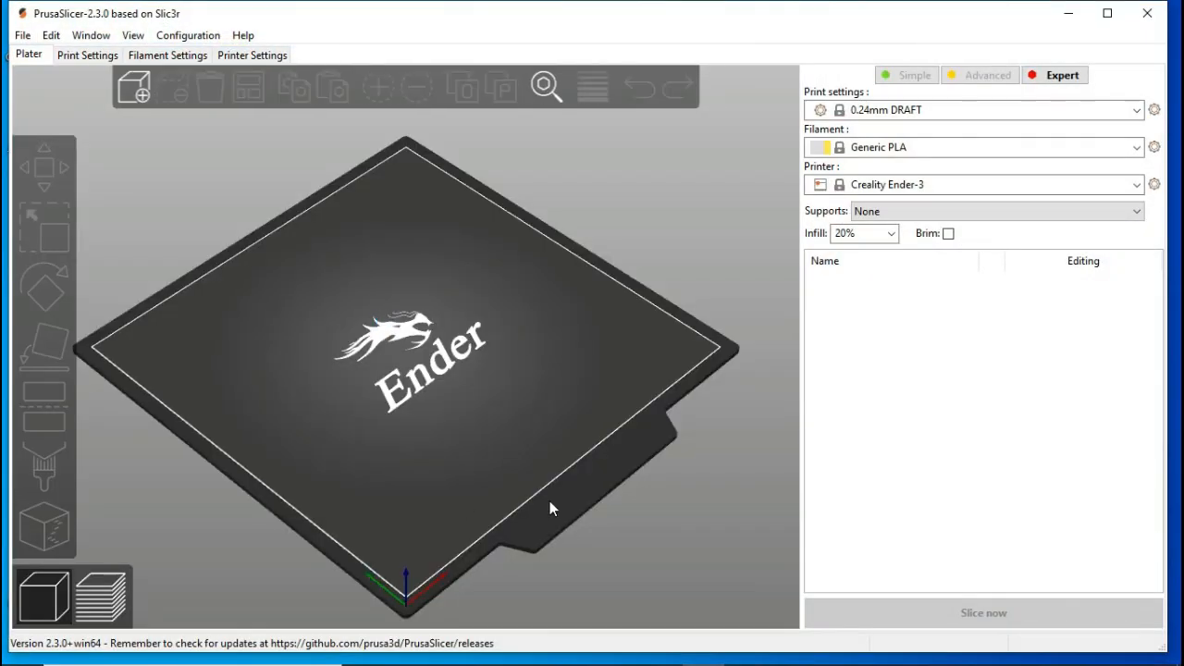
Step: Import the com.STL model from the Desktop onto the print bed
left_click(136, 92)
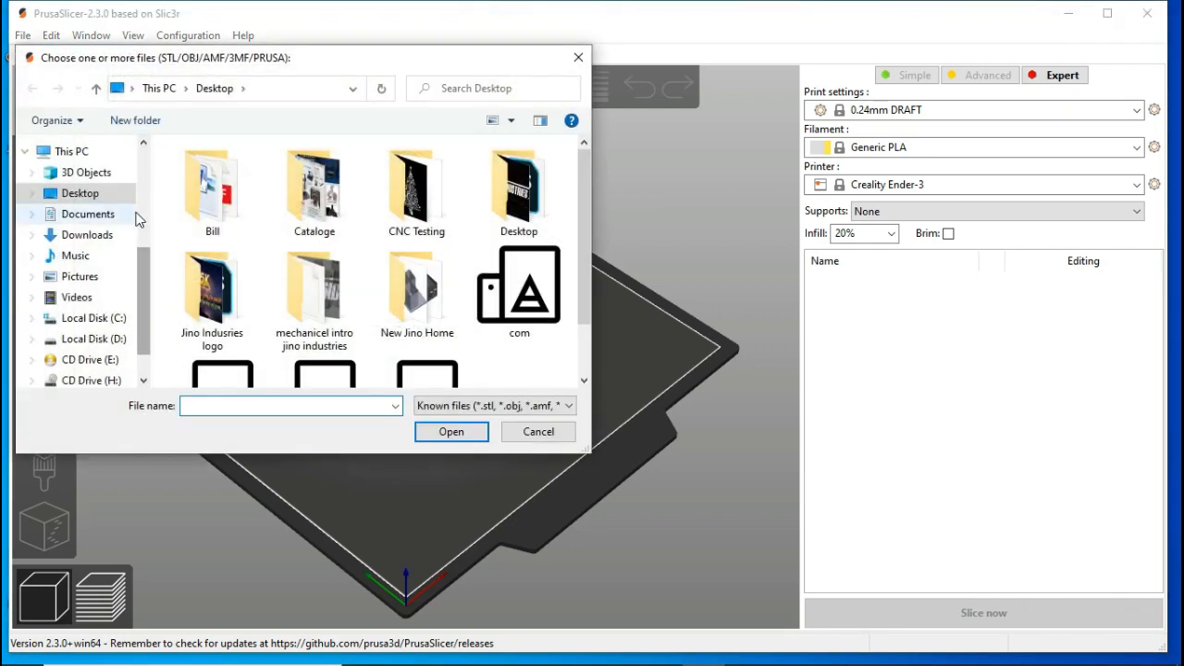
scroll(585, 294, "down", 2)
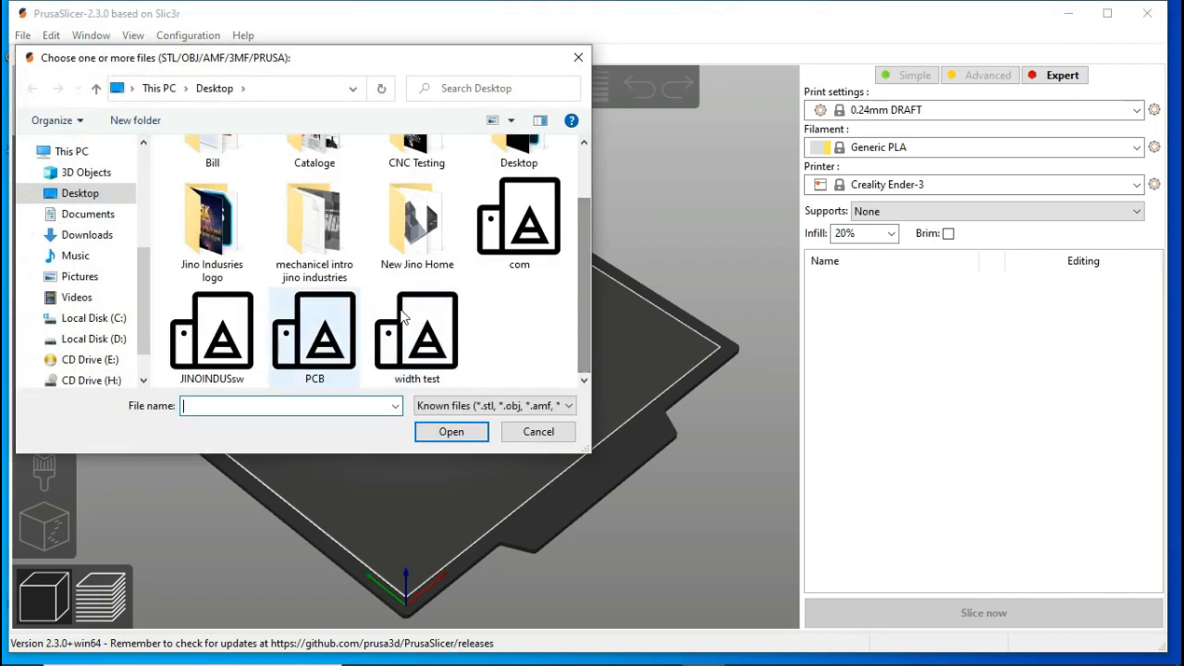
double_click(513, 233)
left_click_drag(476, 389, 461, 367)
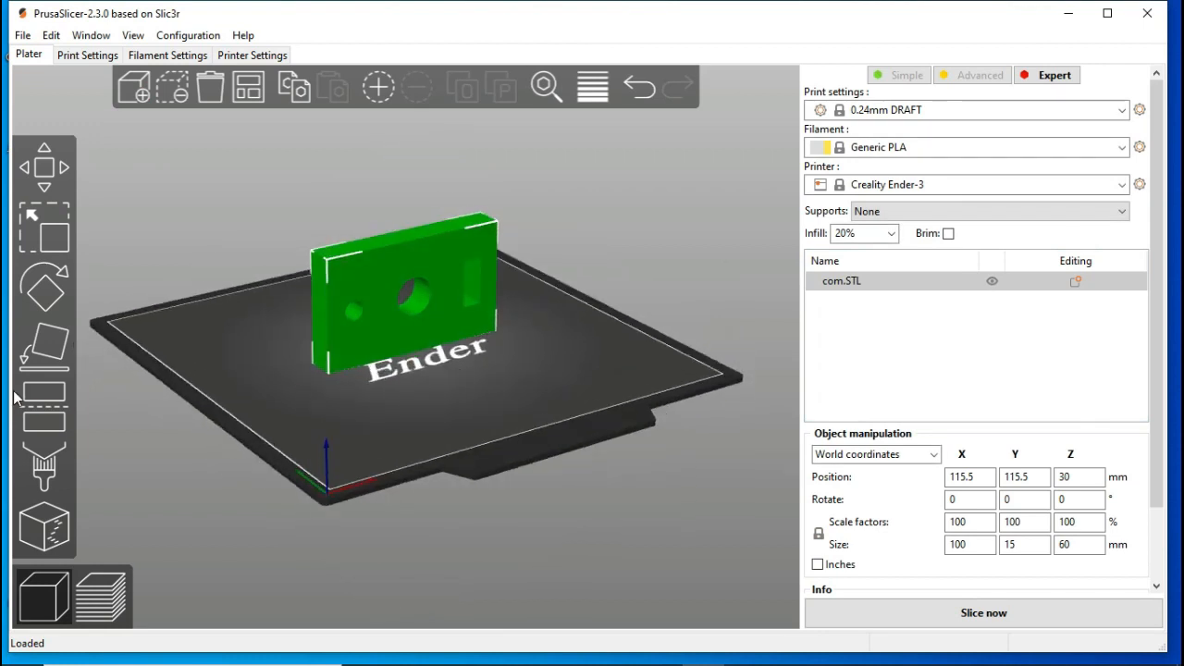
Step: Lay the imported plate flat on the bed on its large face with the holes facing up
left_click(44, 344)
left_click(407, 296)
left_click_drag(507, 418, 533, 446)
scroll(465, 368, "up", 5)
left_click(558, 423)
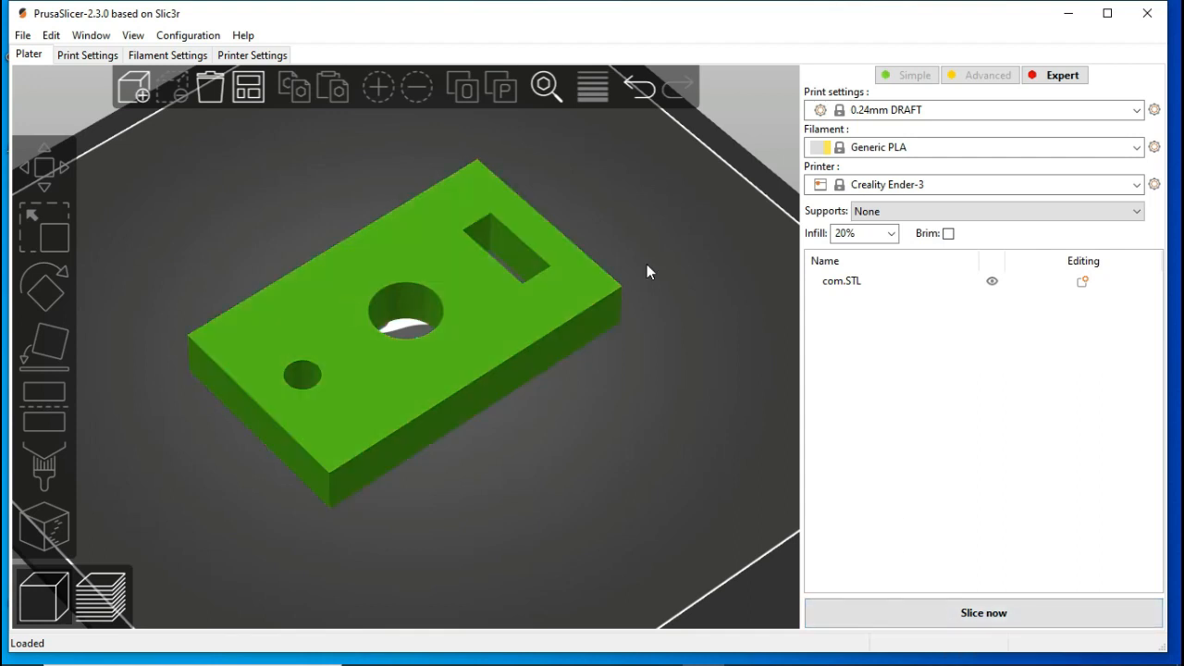
Step: Set the infill to 10% and slice the plate
left_click(869, 237)
left_click(867, 273)
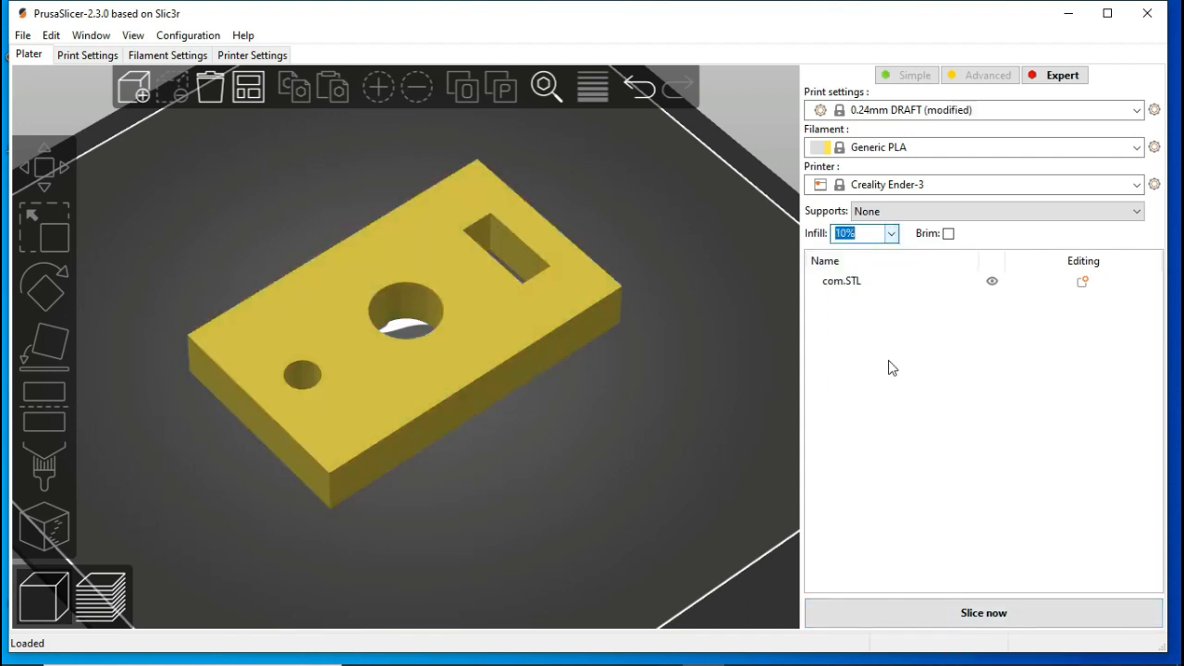
left_click(996, 613)
Step: Lower the displayed layer in the sliced preview to 12.44 mm and examine the infill around the holes
left_click_drag(752, 76, 761, 180)
scroll(431, 346, "up", 5)
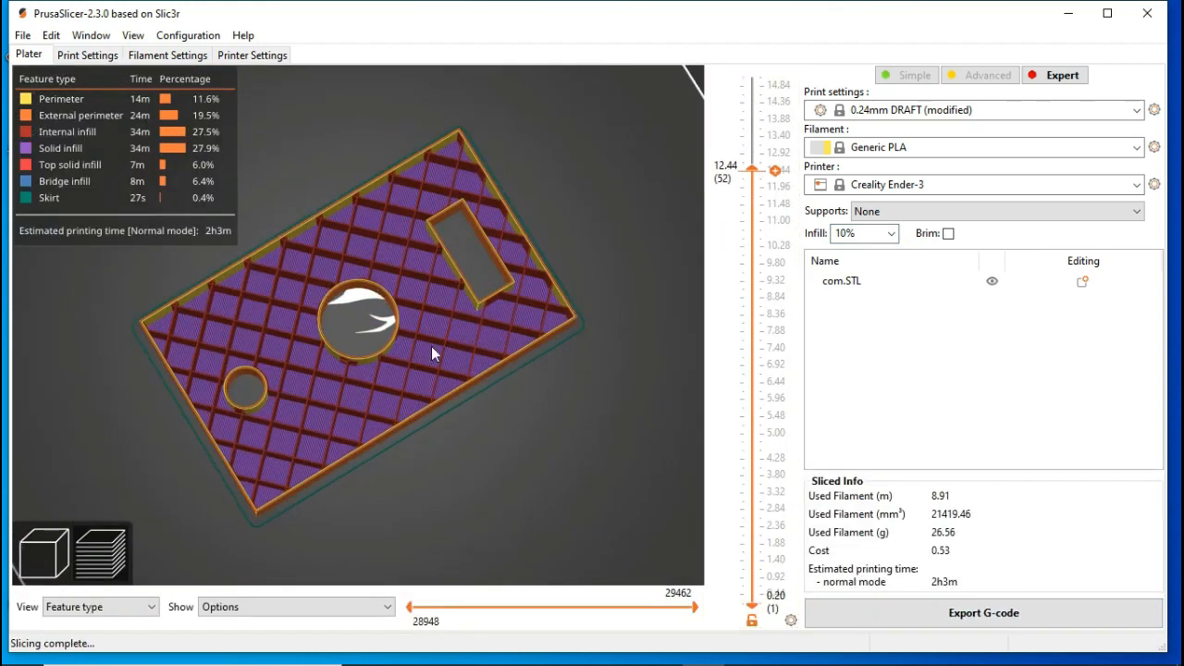
scroll(347, 310, "down", 3)
scroll(366, 367, "up", 1)
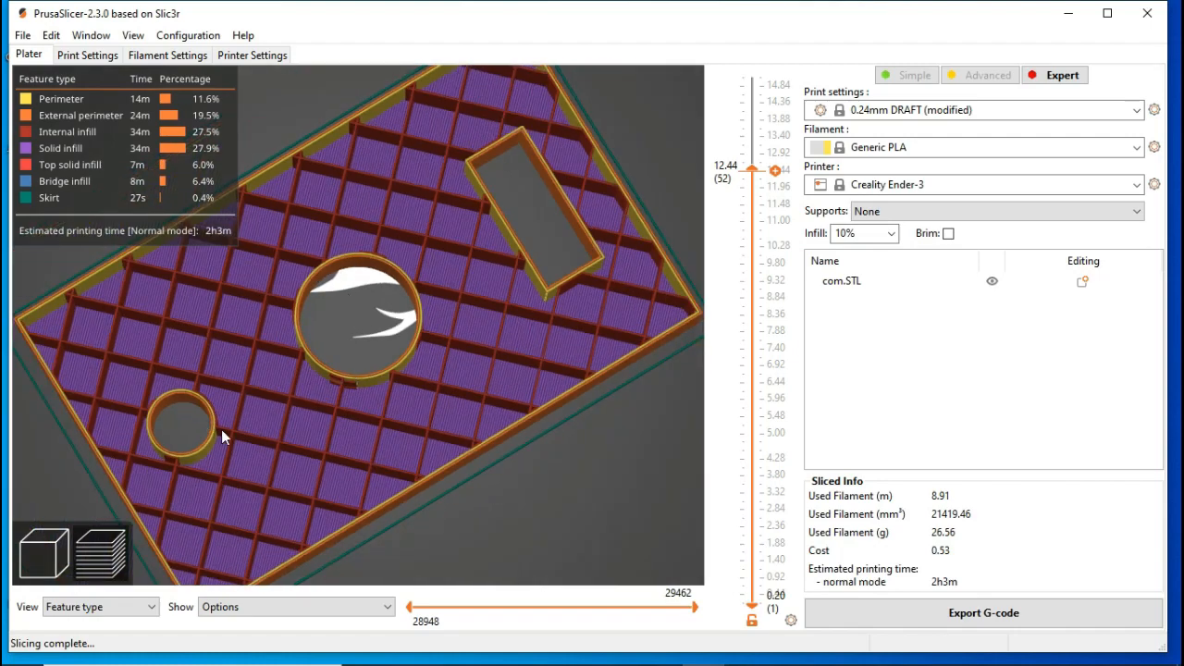
Step: Check the top and bottom solid layer counts in the print settings and review the sliced preview again
left_click(108, 57)
left_click(476, 346)
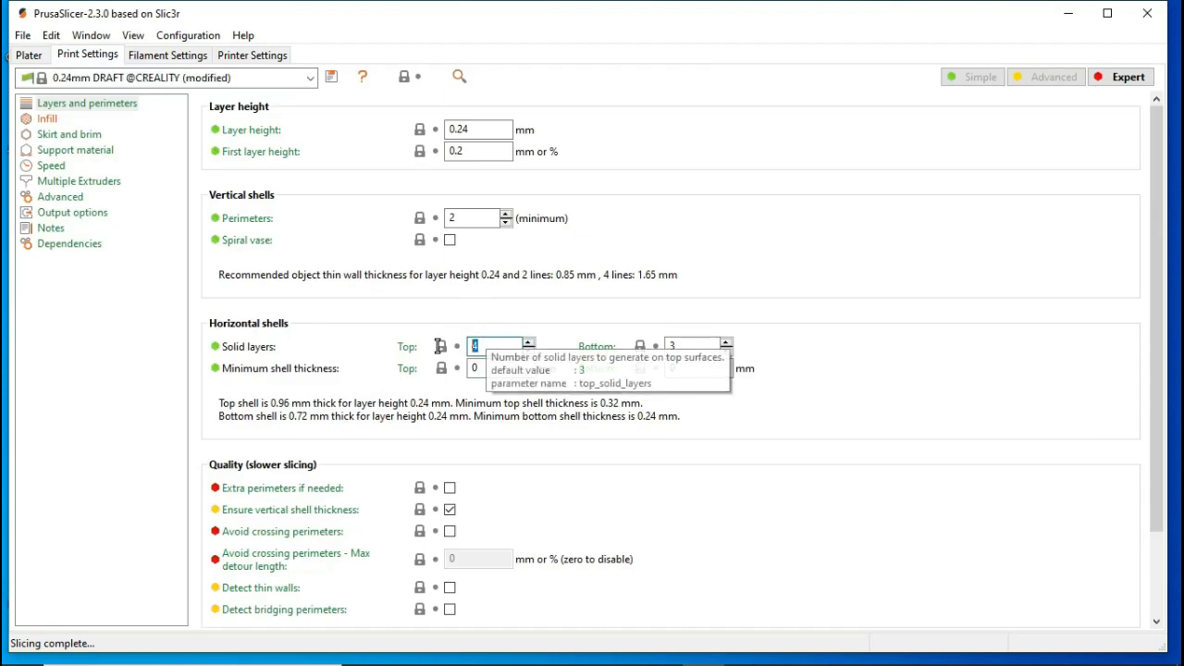
left_click(690, 347)
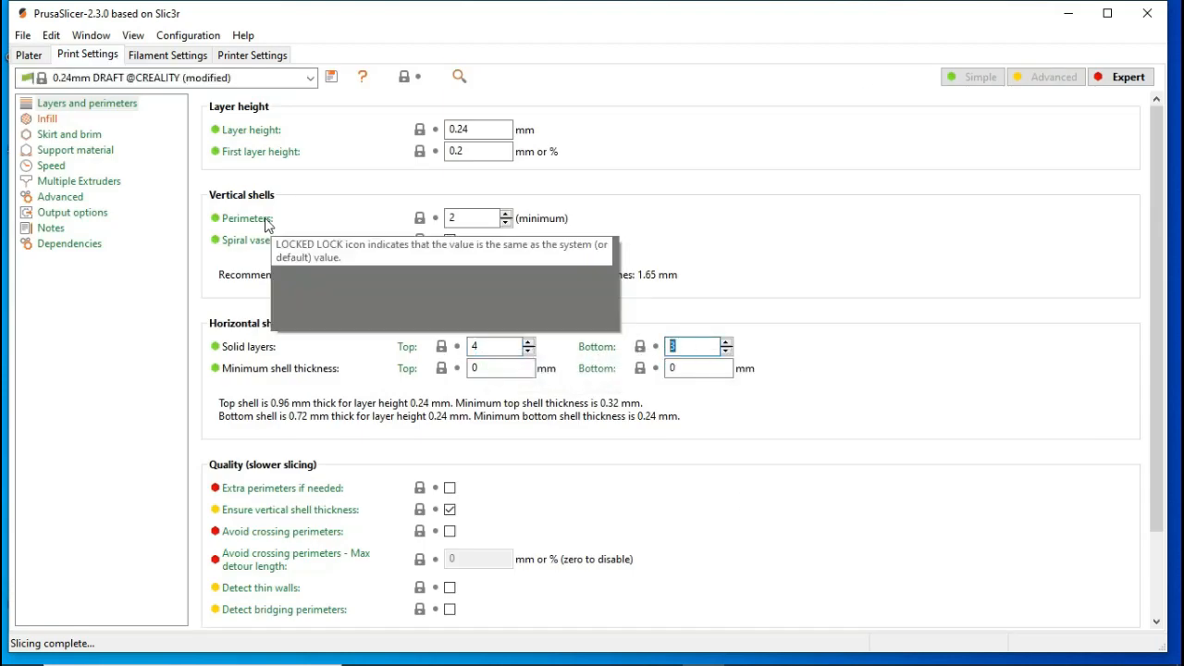
left_click(28, 55)
mouse_move(573, 401)
left_mouse_down()
mouse_move(608, 395)
mouse_move(587, 388)
mouse_move(574, 401)
left_mouse_up()
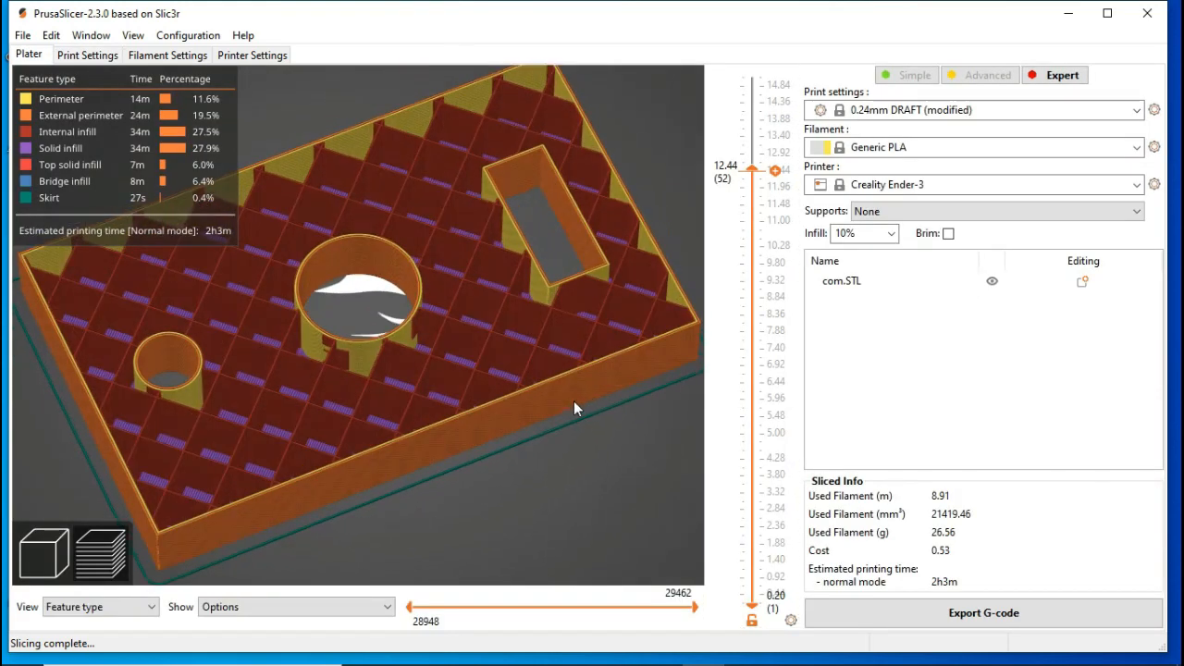
Step: Return to the 3D editor view and add a cylinder modifier to the plate
left_click(54, 544)
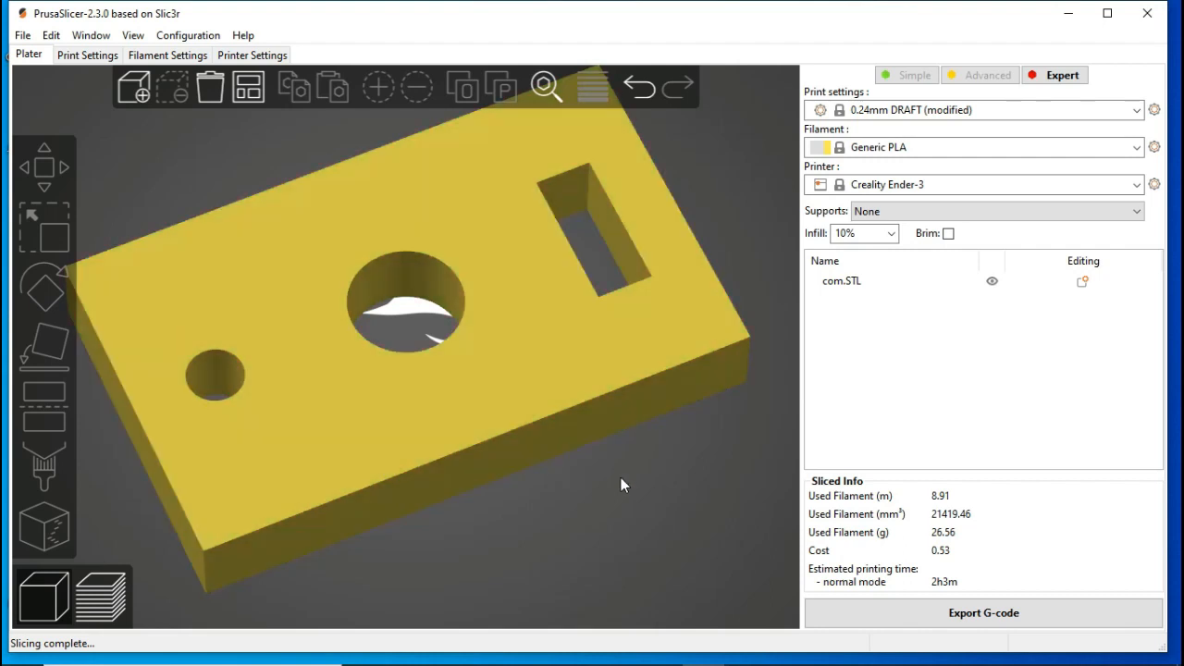
right_click(427, 312)
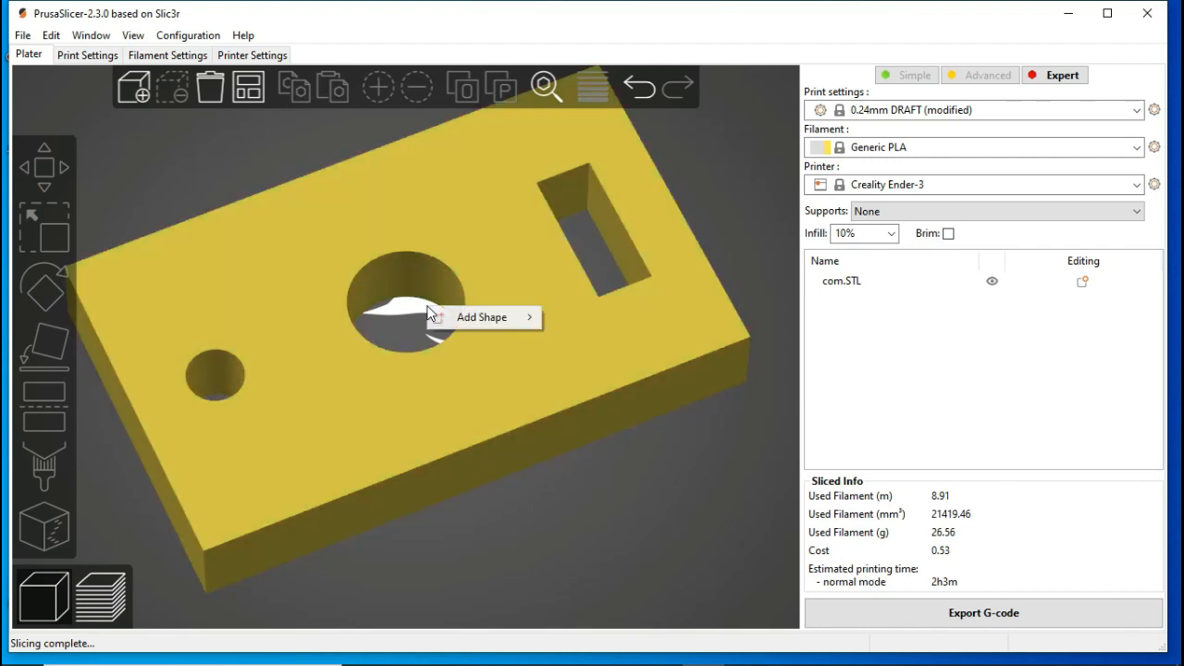
left_click(343, 381)
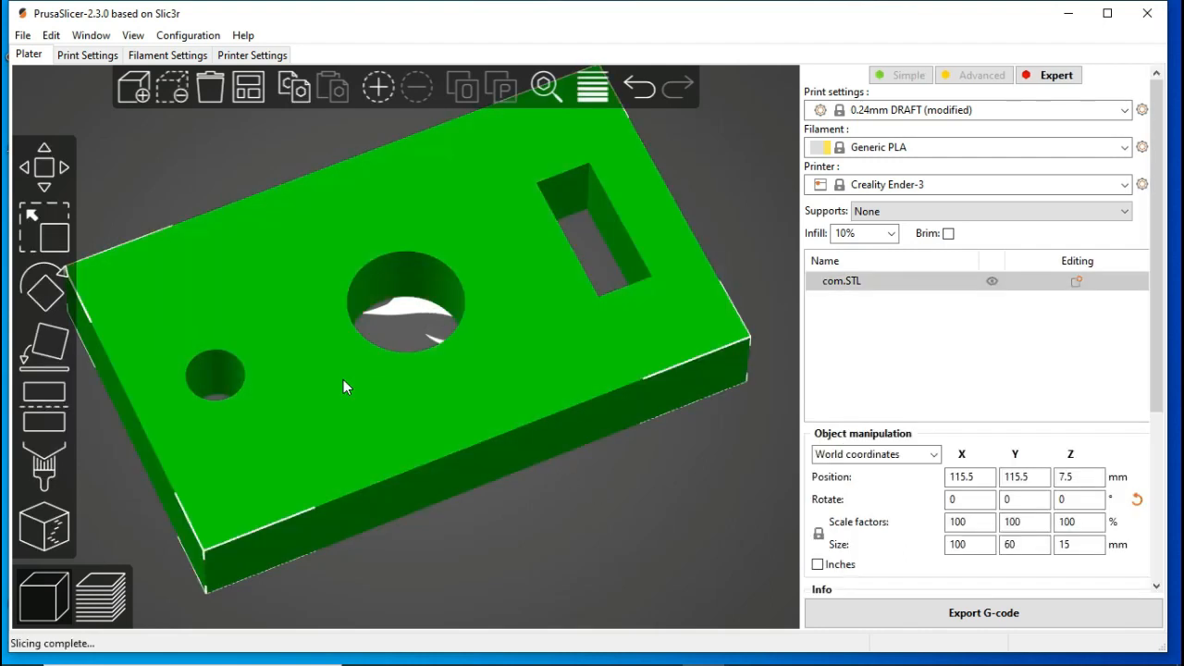
right_click(343, 387)
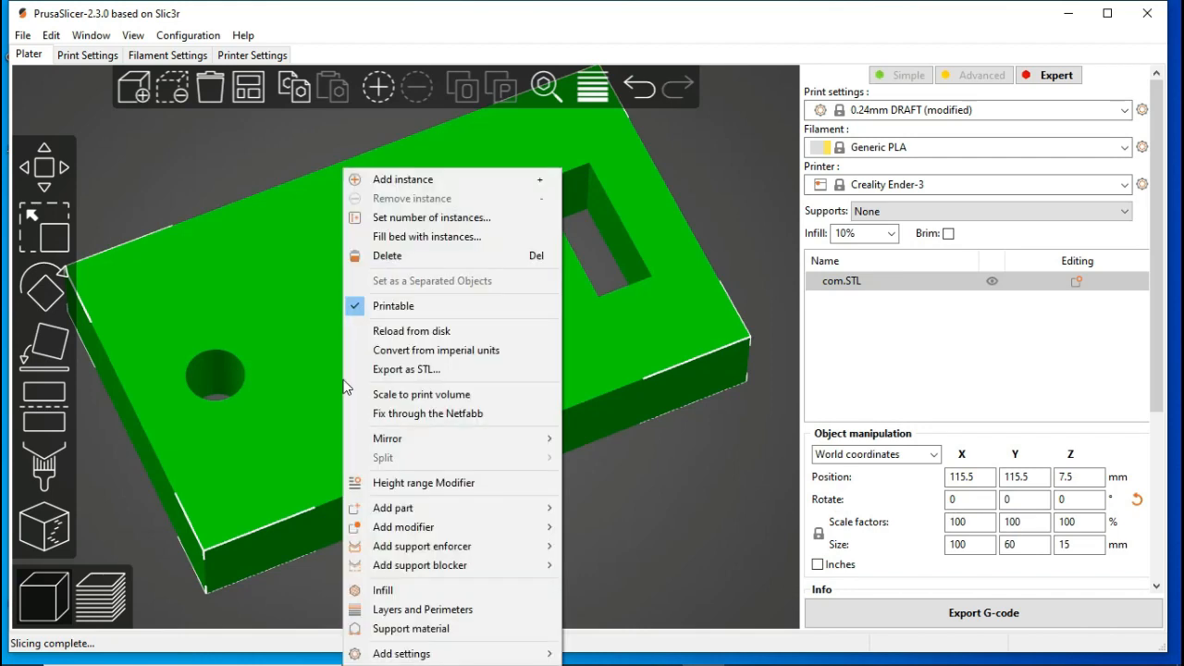
mouse_move(497, 527)
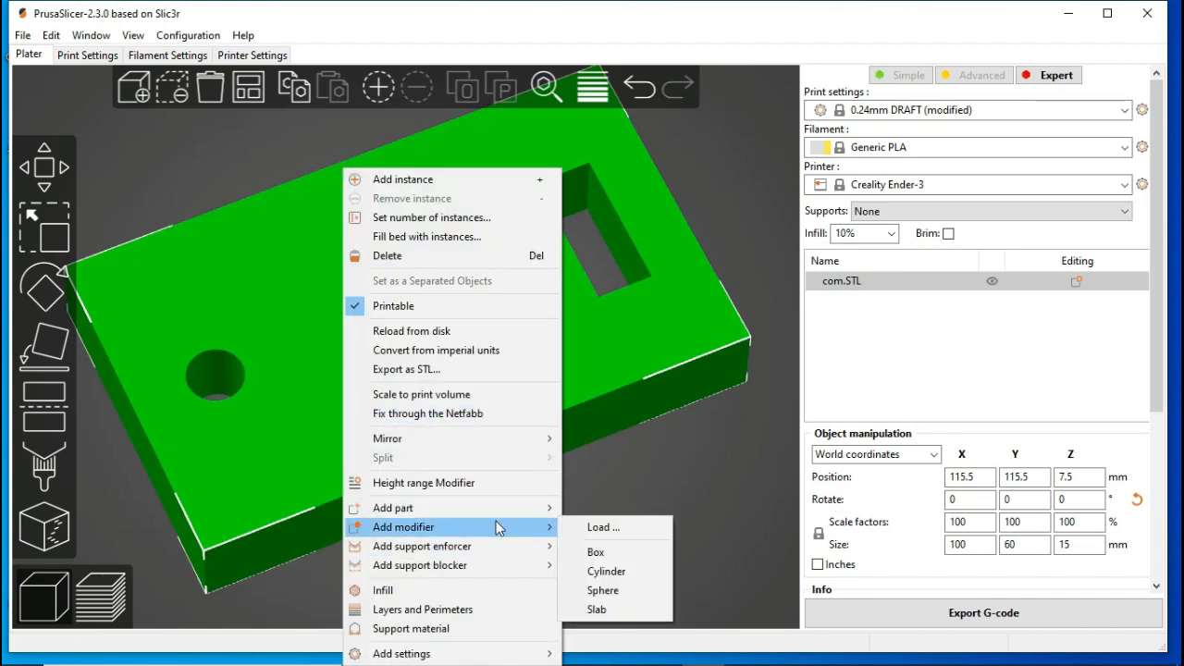
left_click(609, 570)
Step: Move the cylinder modifier onto the plate, close to the small round hole
left_click_drag(744, 256, 340, 442)
left_click_drag(232, 436, 379, 368)
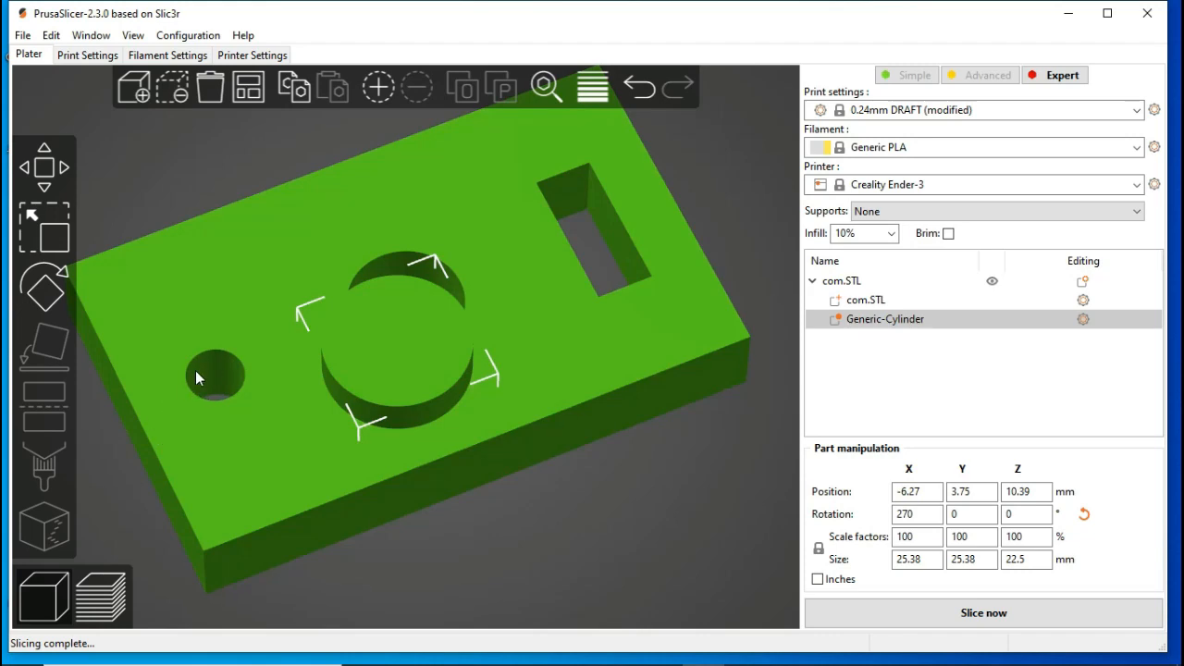
left_click_drag(649, 466, 646, 568)
right_click_drag(566, 410, 698, 379)
mouse_move(616, 324)
right_mouse_down()
mouse_move(593, 329)
mouse_move(634, 317)
mouse_move(607, 334)
right_mouse_up()
scroll(457, 330, "up", 6)
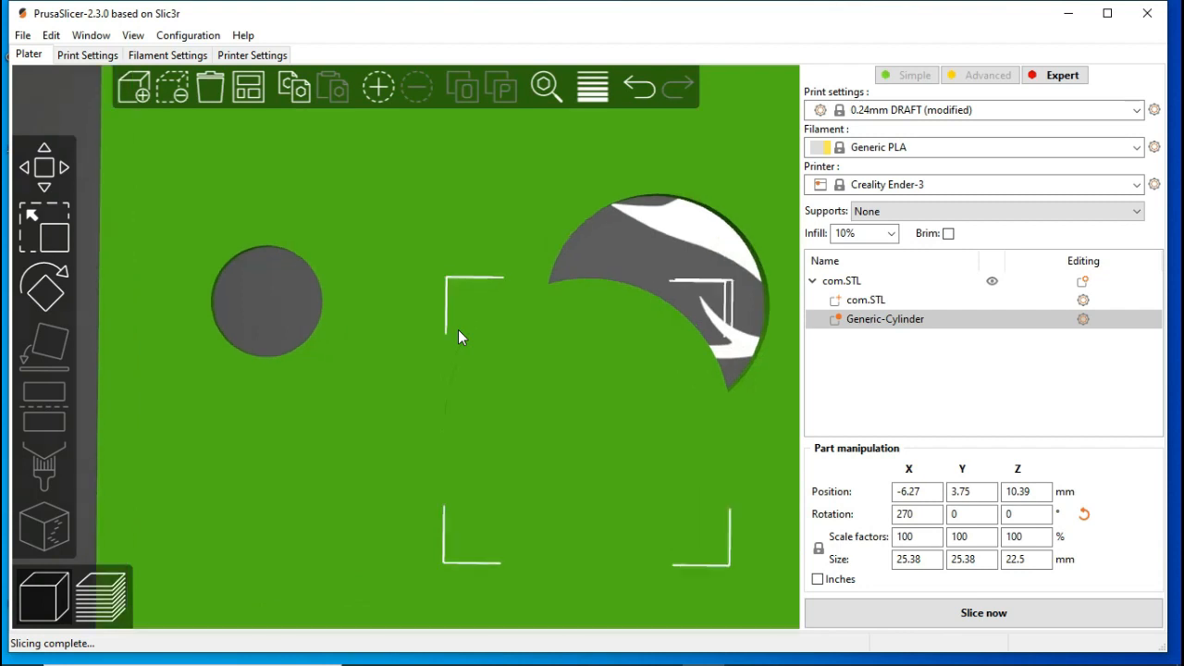
scroll(458, 329, "up", 1)
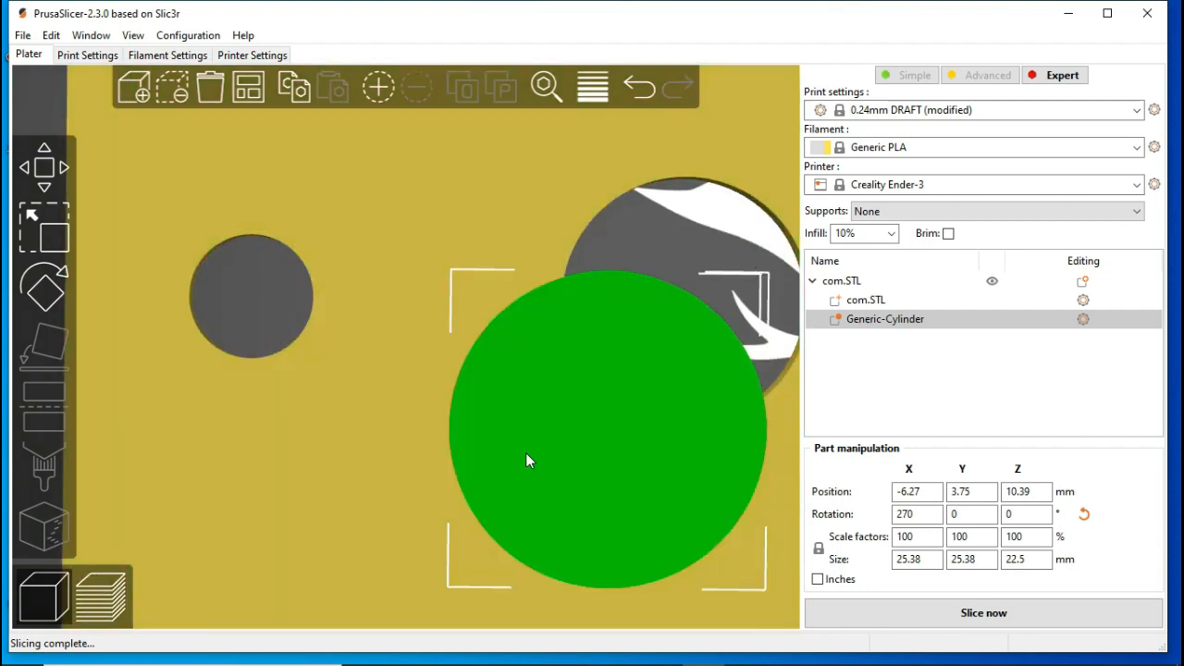
left_click_drag(529, 457, 291, 343)
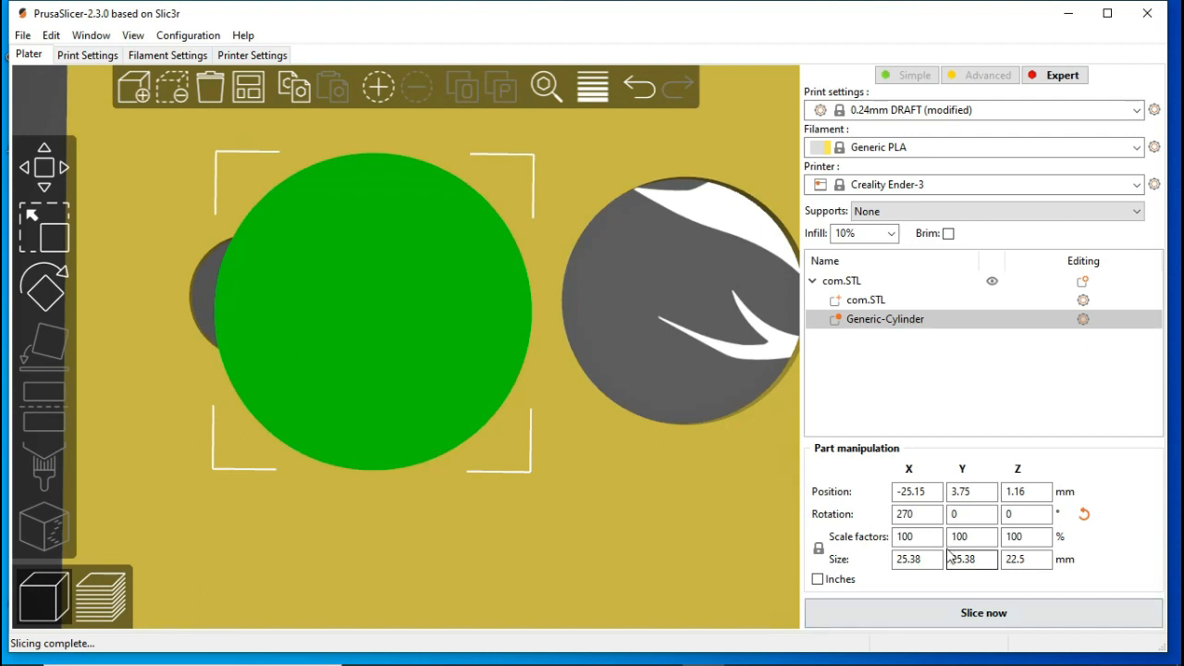
Step: Set the cylinder modifier's X size to 10 mm and align it over the small round hole at about X -35 mm
left_click(914, 558)
type("10")
key("Return")
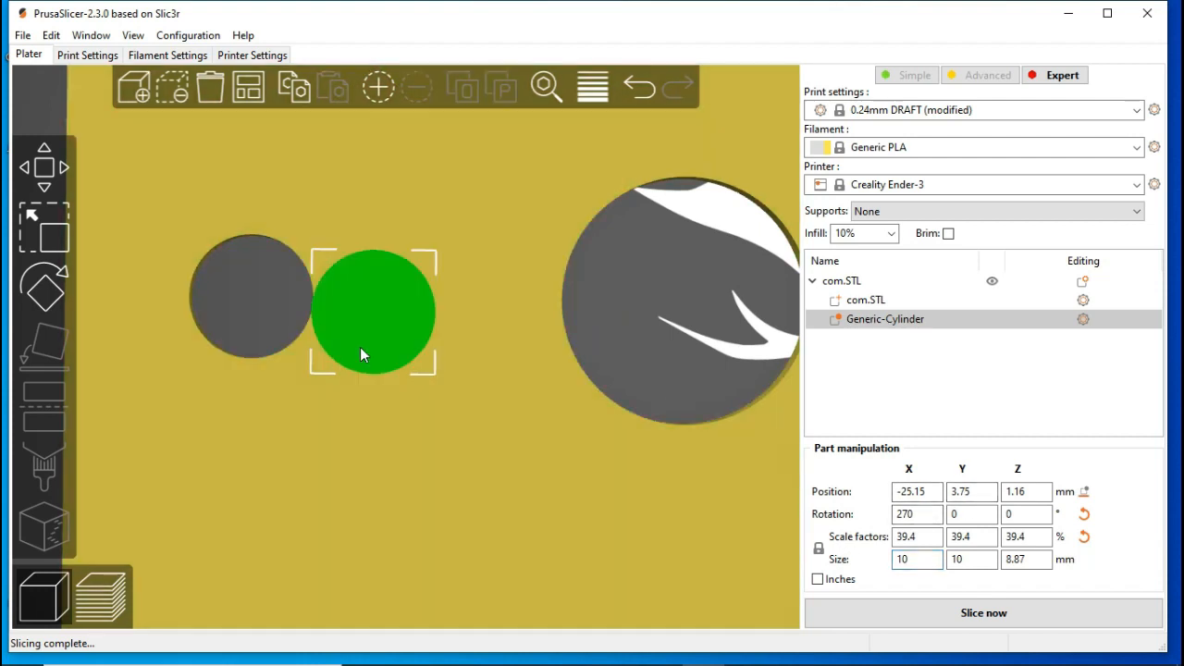
left_click_drag(359, 347, 237, 333)
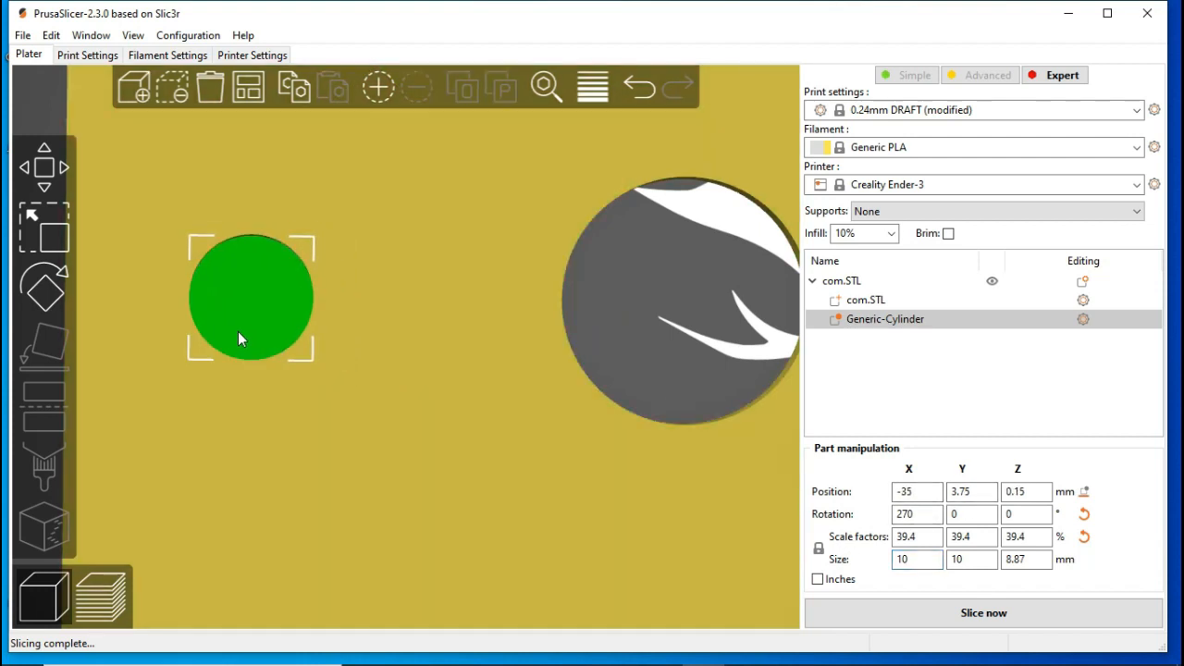
scroll(230, 319, "up", 5)
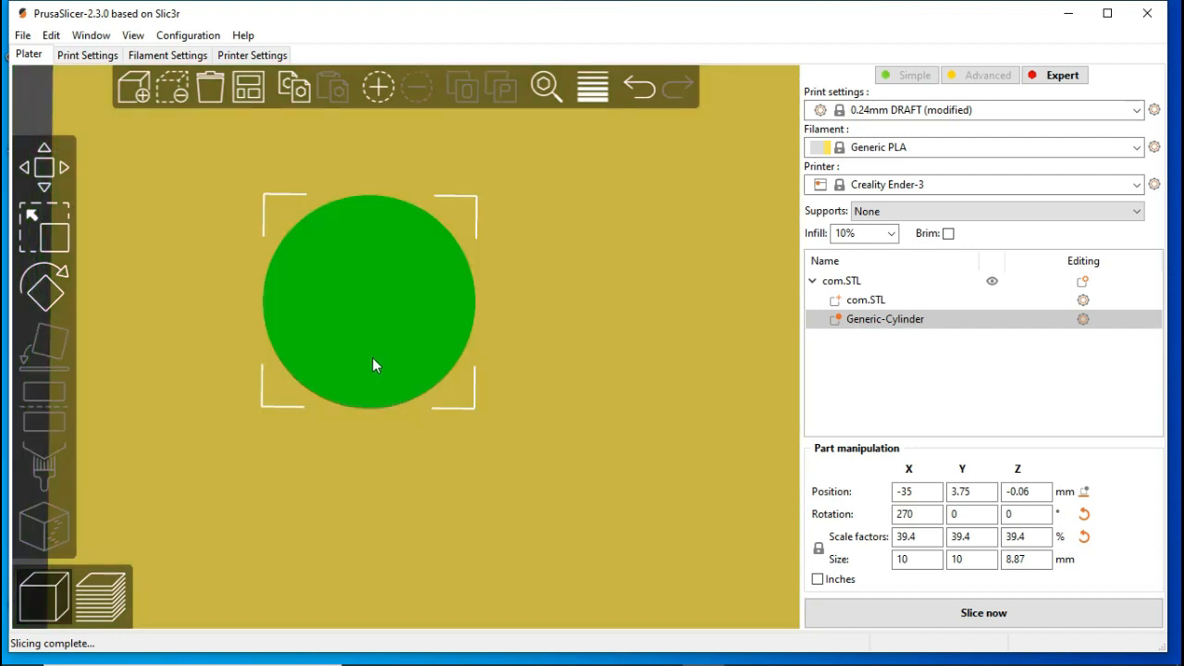
Step: Enlarge the cylinder modifier over the small round hole to an X size of 15 mm
left_click_drag(372, 357, 373, 358)
scroll(394, 328, "down", 3)
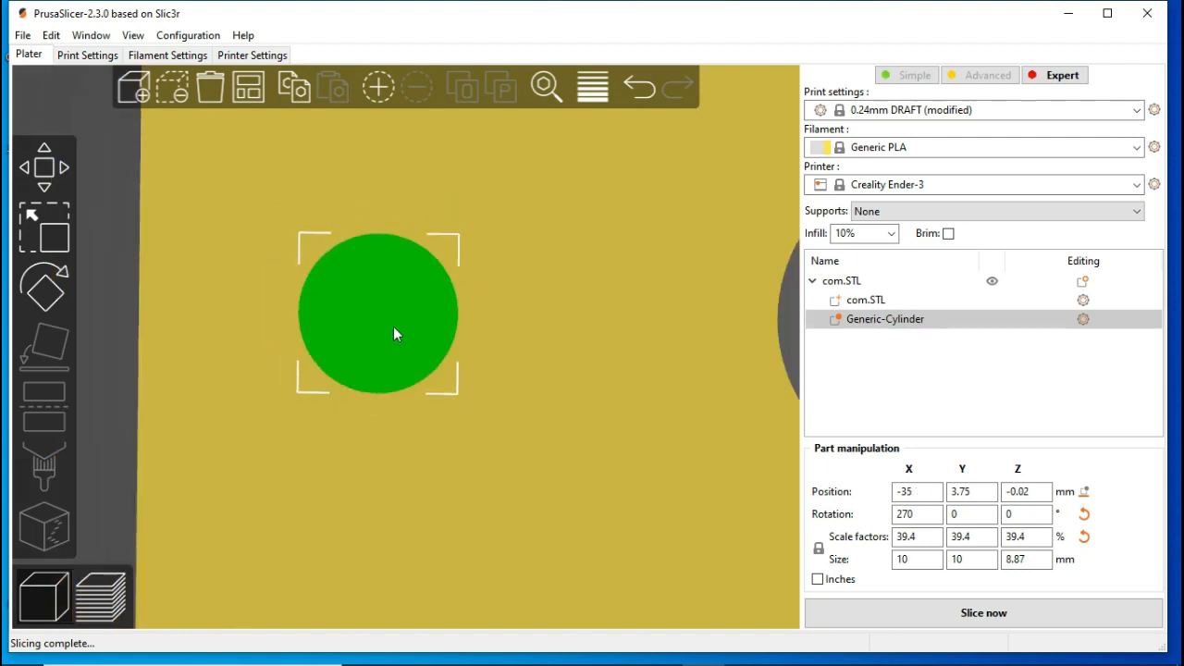
scroll(645, 376, "down", 4)
left_click_drag(187, 408, 397, 228)
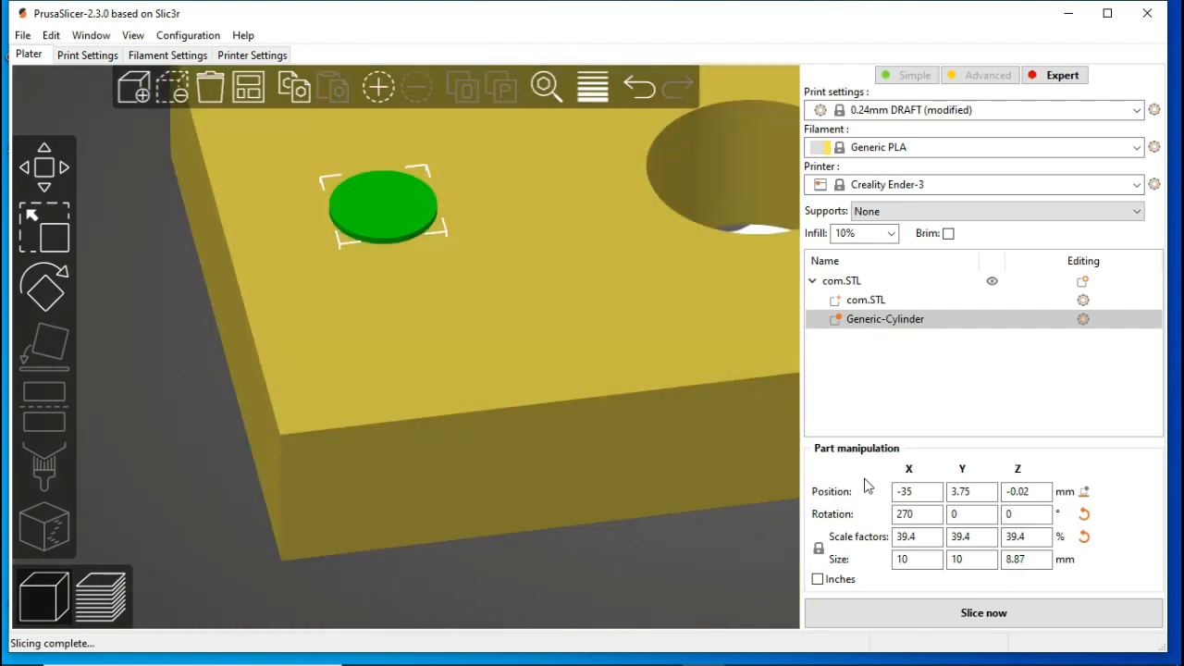
left_click(902, 559)
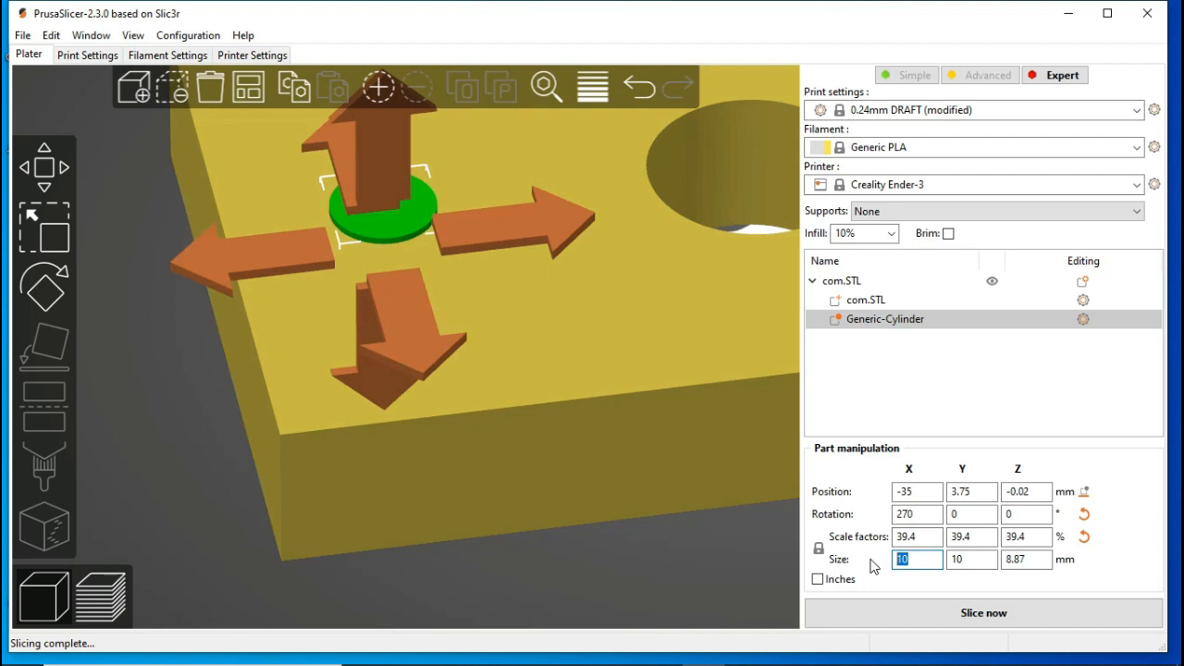
type("15")
key("Return")
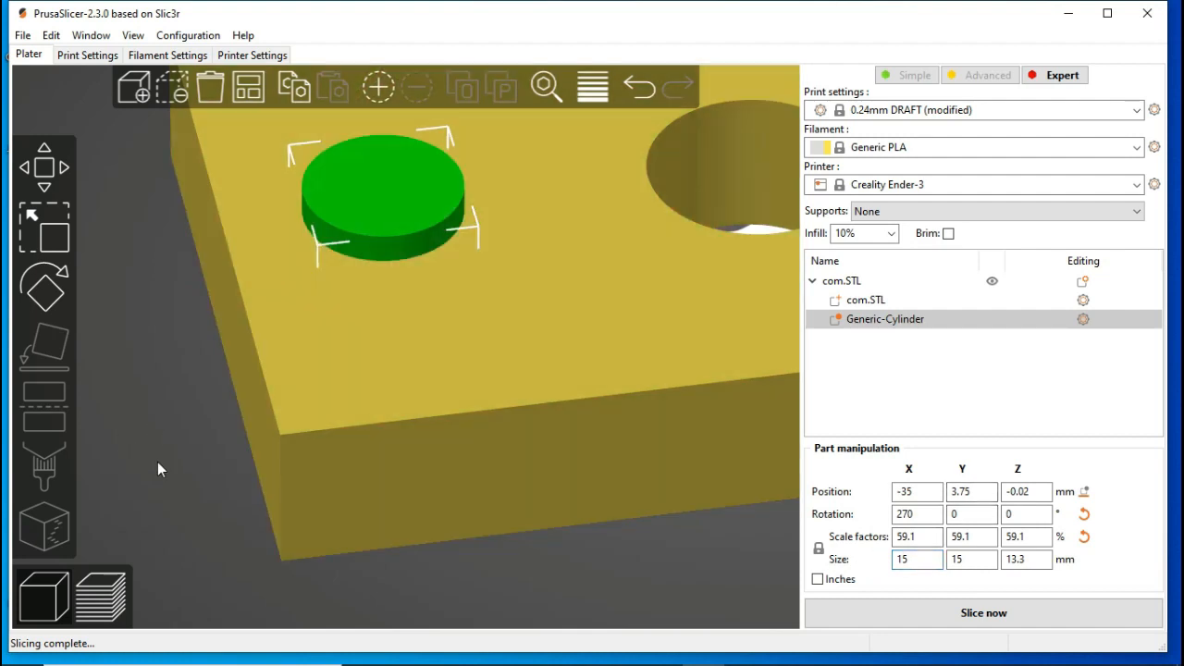
left_click(157, 462)
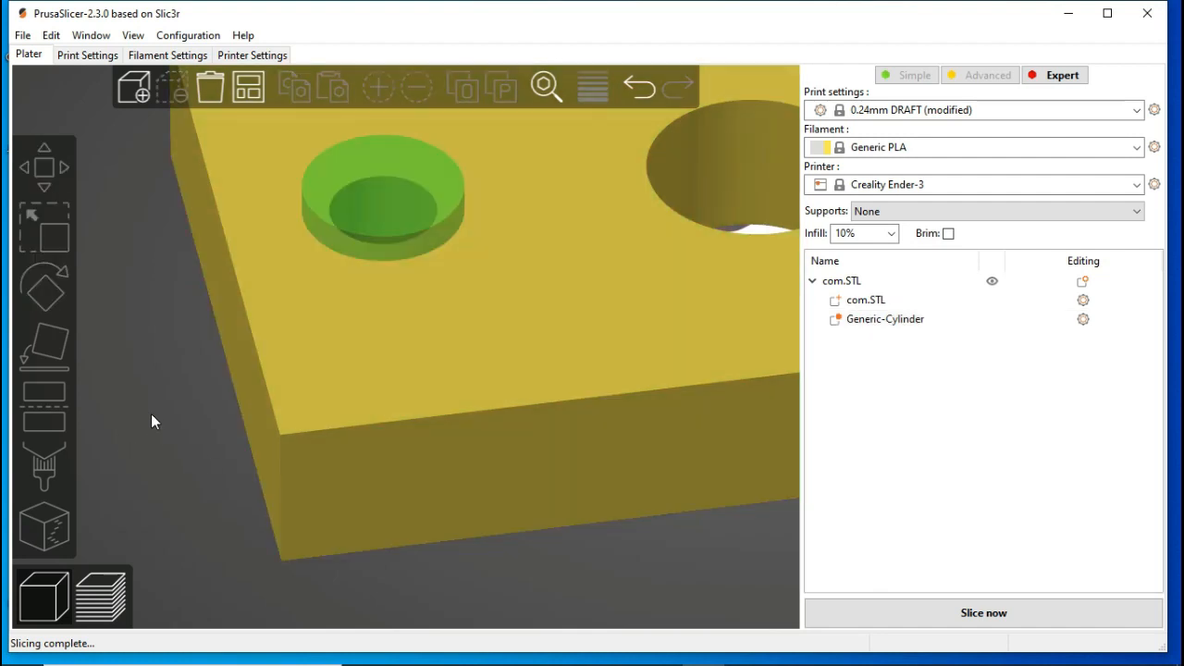
Step: Add Layers and Perimeters settings to the cylinder modifier and check its bottom and top layer values
left_click_drag(153, 415, 180, 524)
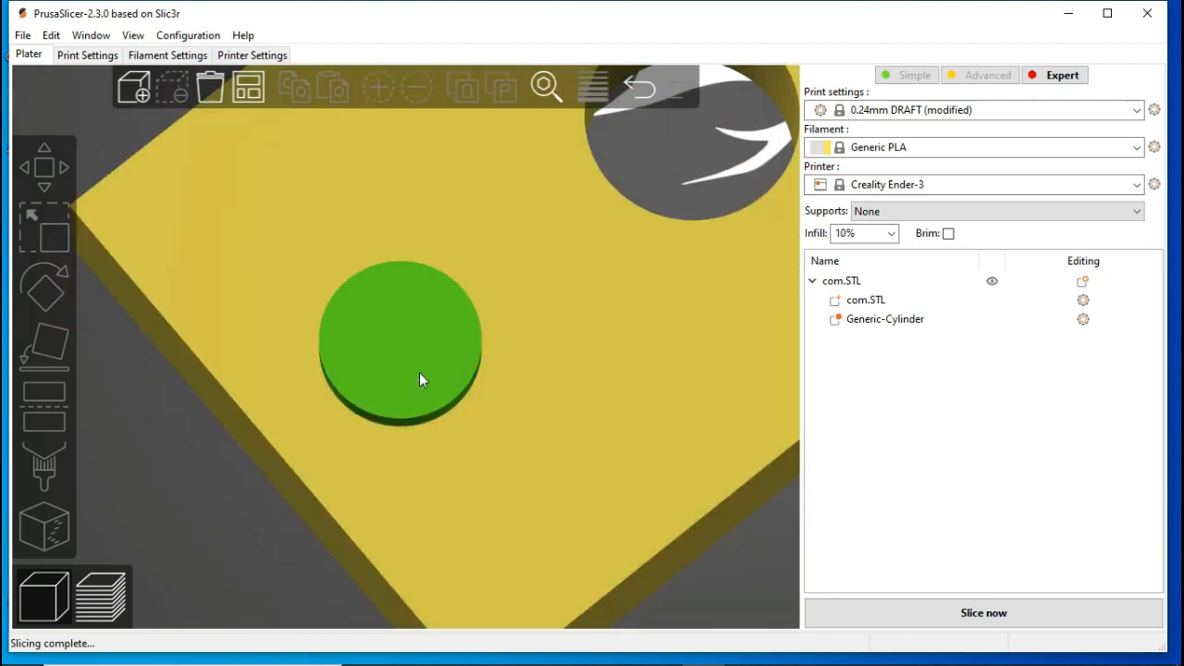
left_click(419, 372)
right_click(420, 372)
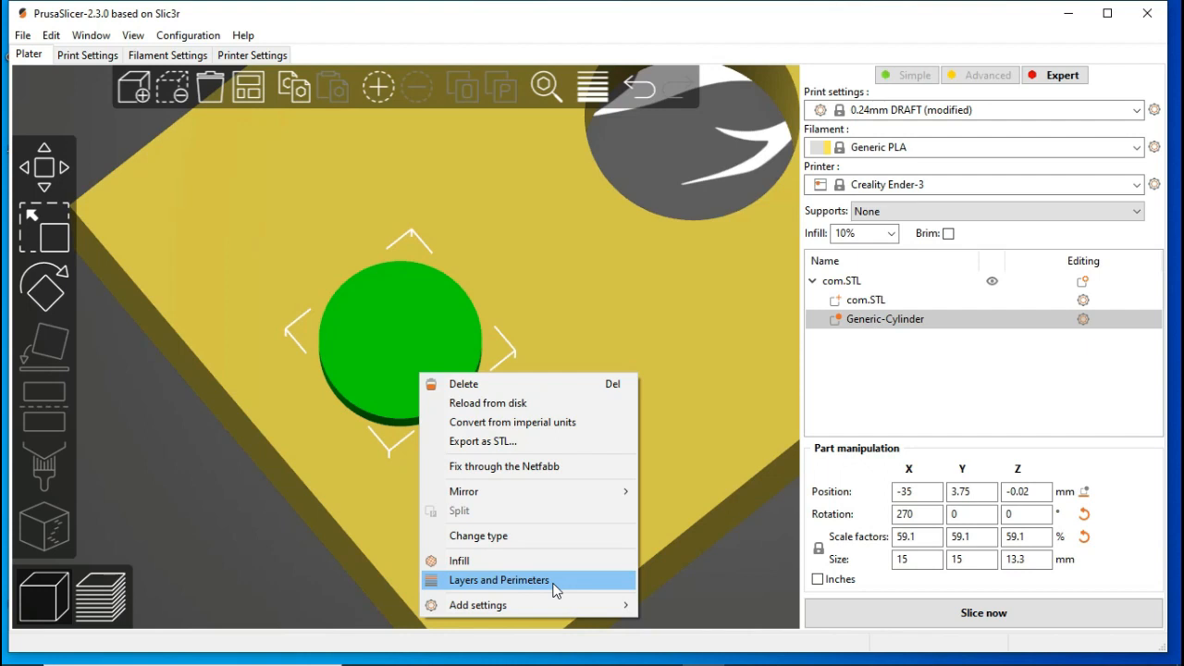
left_click(840, 384)
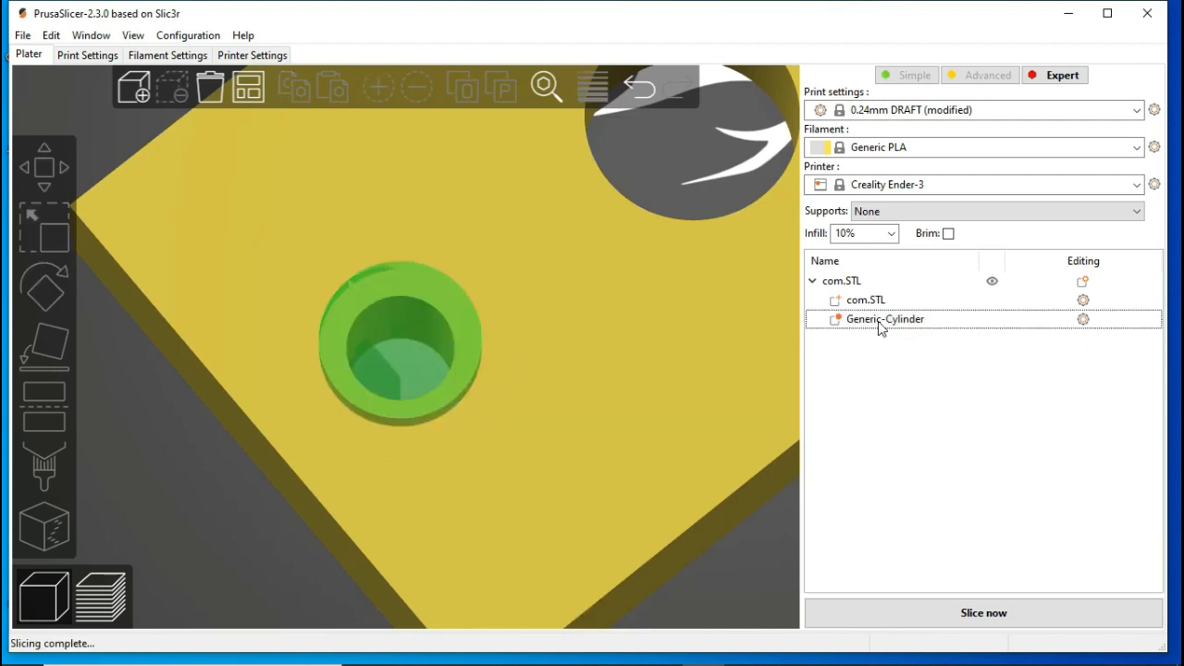
left_click(1084, 320)
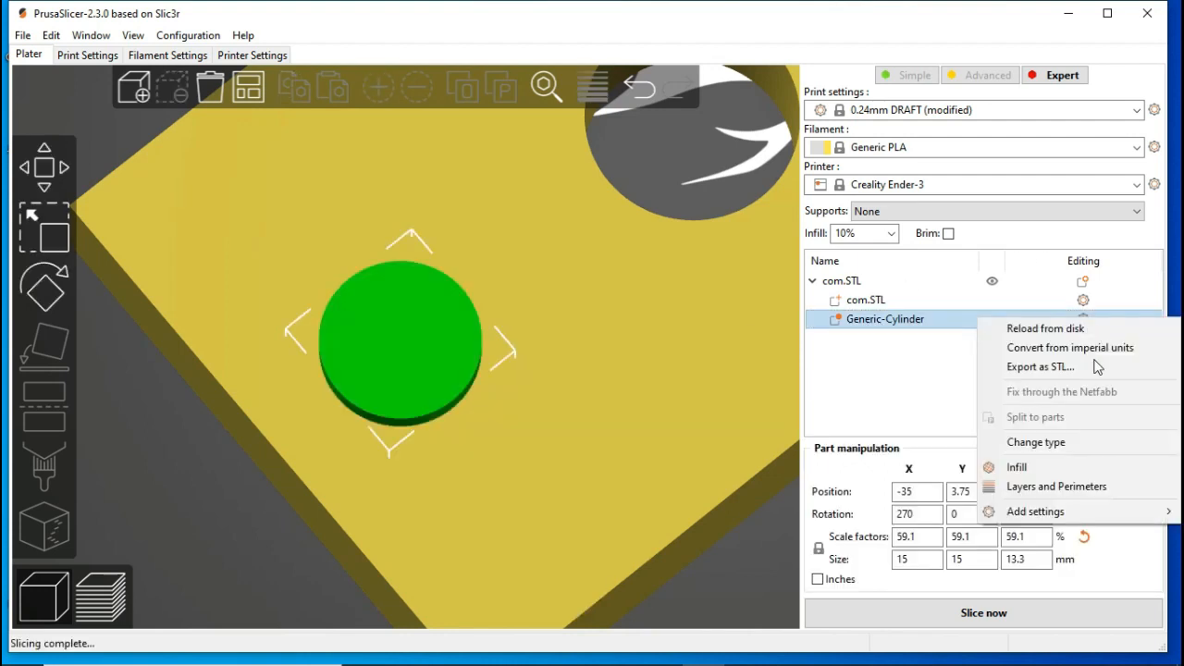
left_click(1105, 487)
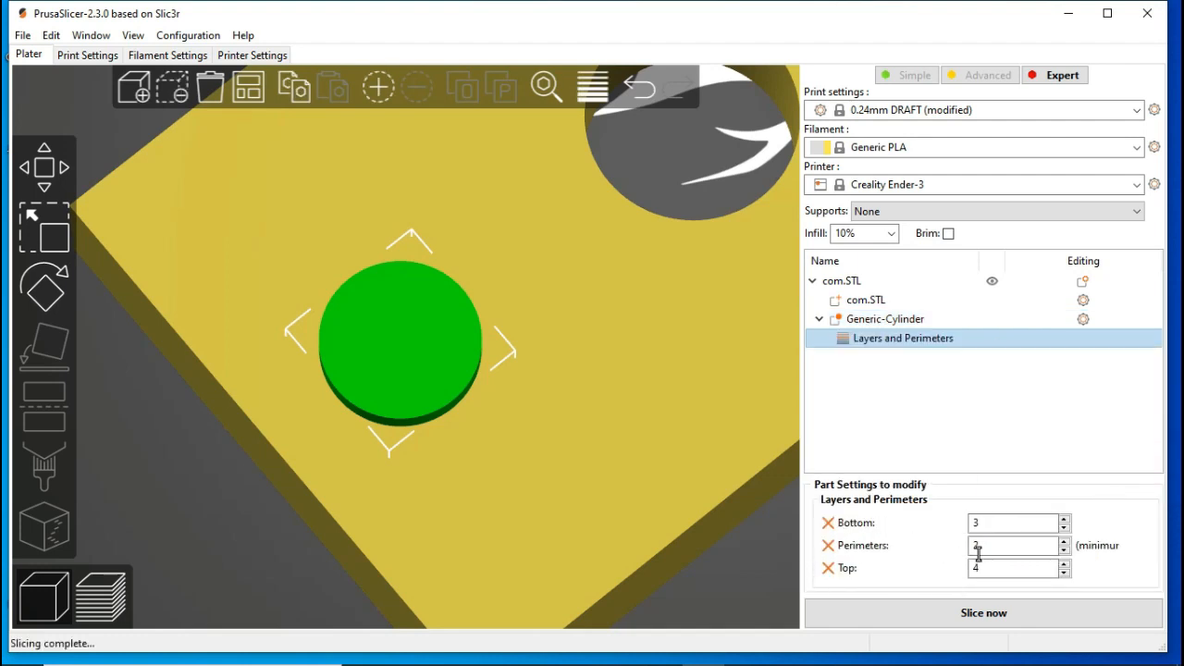
left_click(1007, 523)
left_click(977, 522)
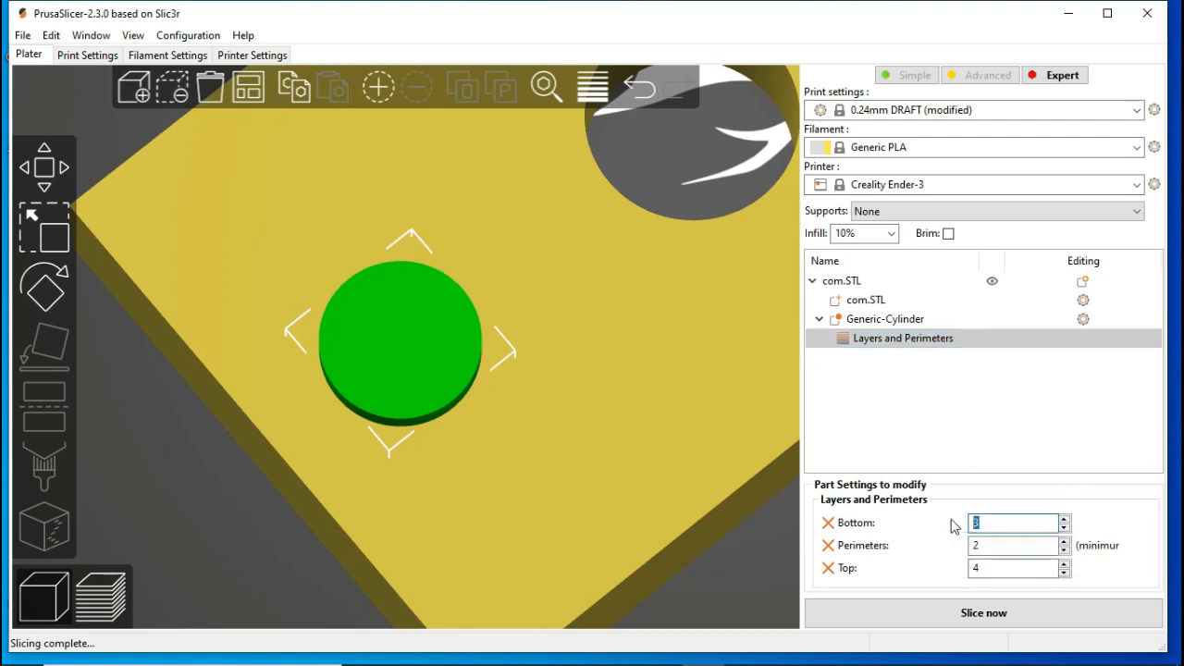
left_click(978, 566)
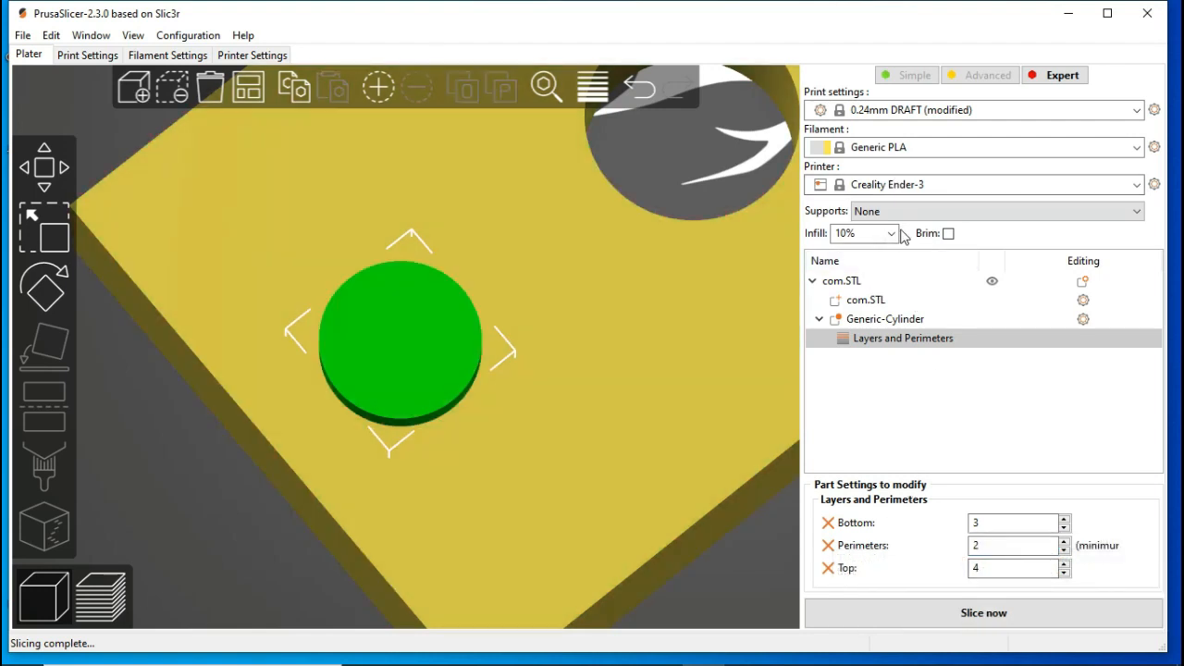
Step: Try to set the overall print infill to 100%, declining the switch to the rectilinear fill pattern
left_click(891, 233)
left_click(883, 422)
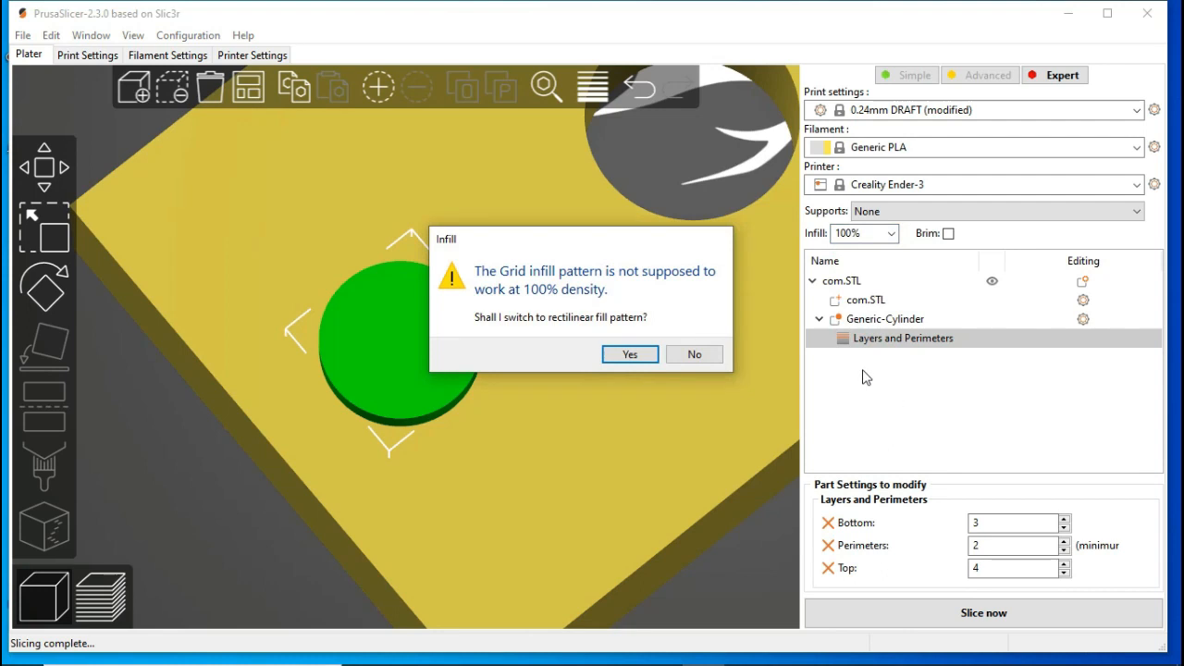
left_click(694, 356)
Step: Set the cylinder modifier's perimeters to 5 and slice the plate to examine the walls around the small hole
left_click(1027, 337)
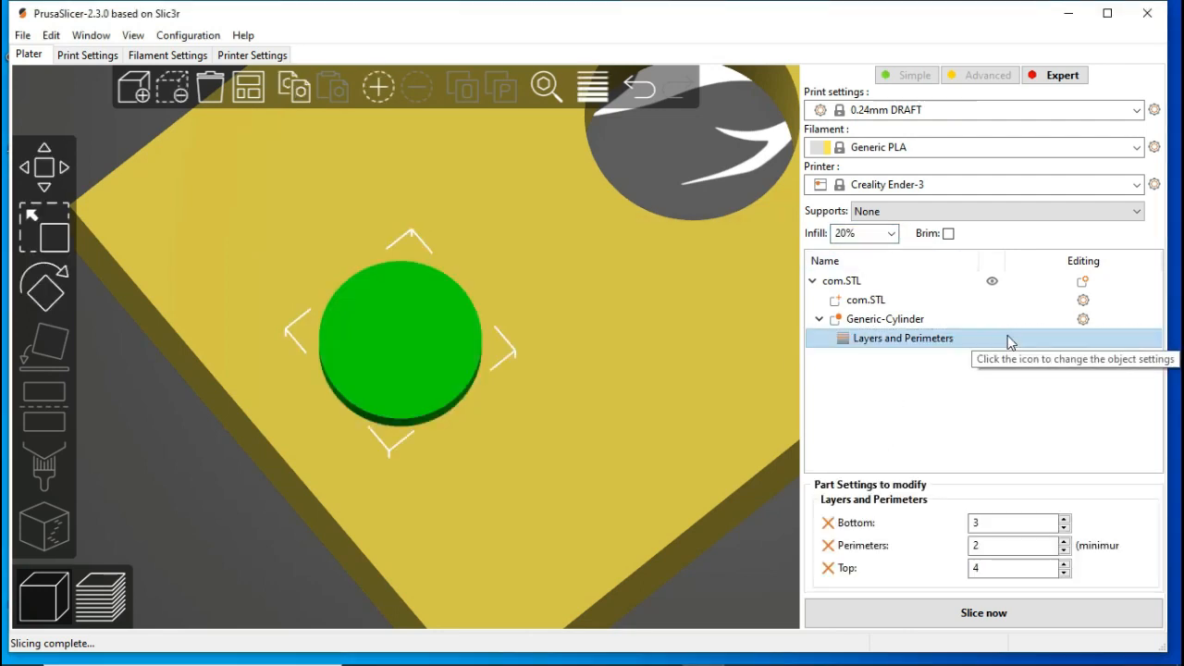
left_click(999, 544)
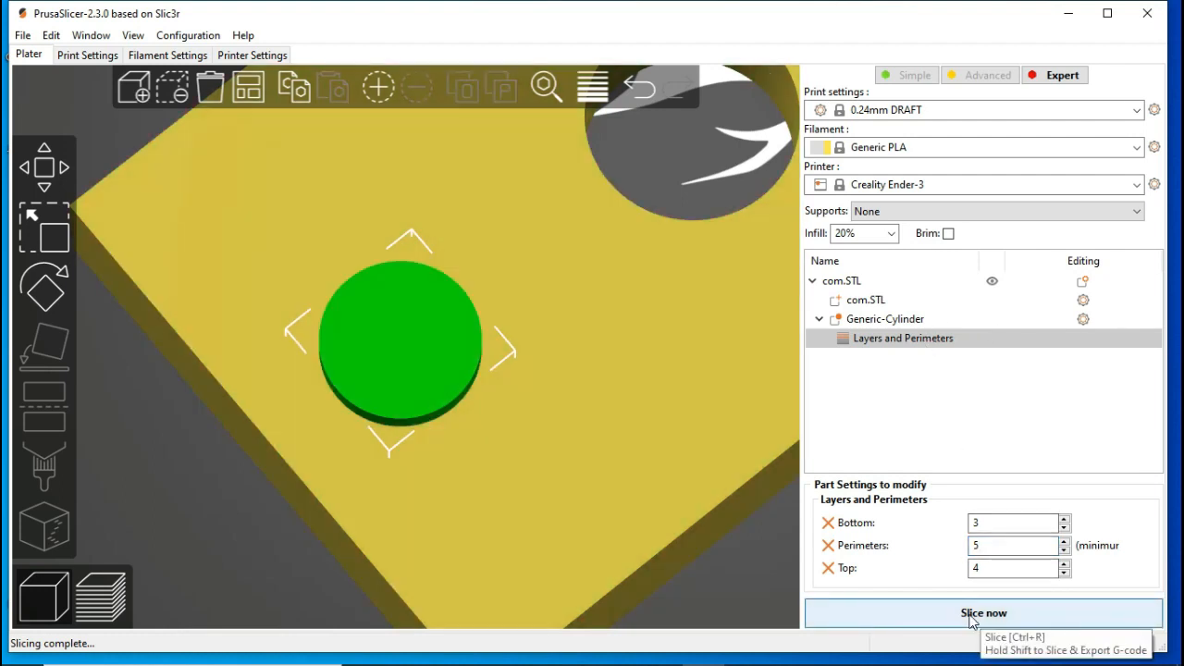
double_click(999, 542)
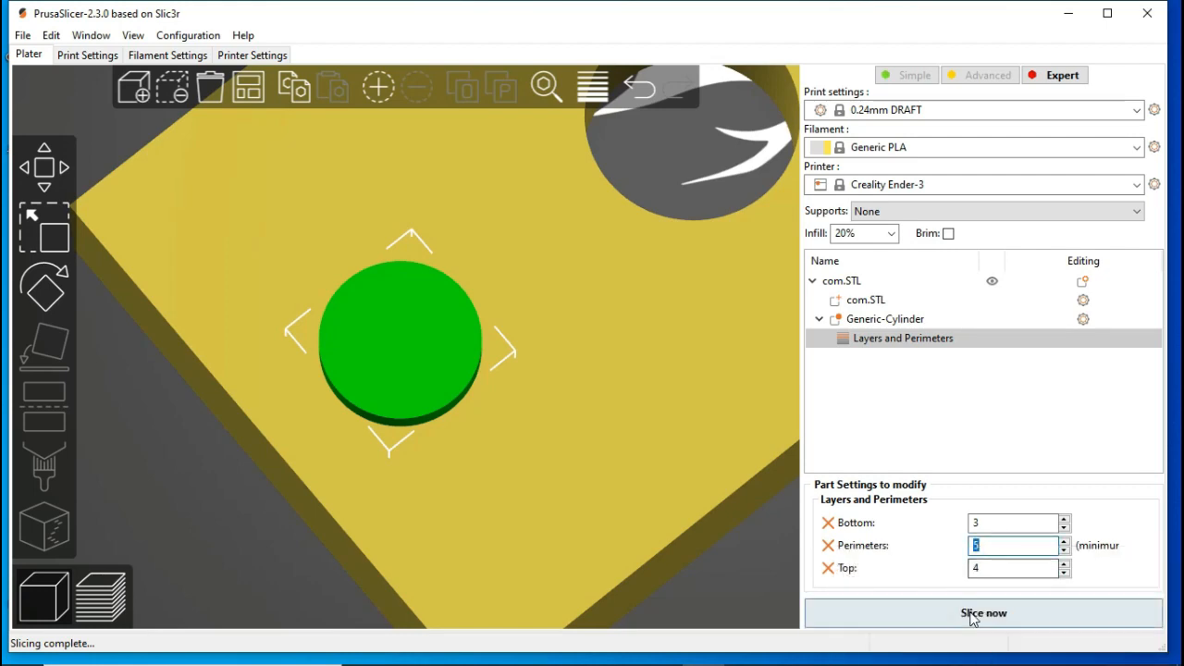
left_click(981, 614)
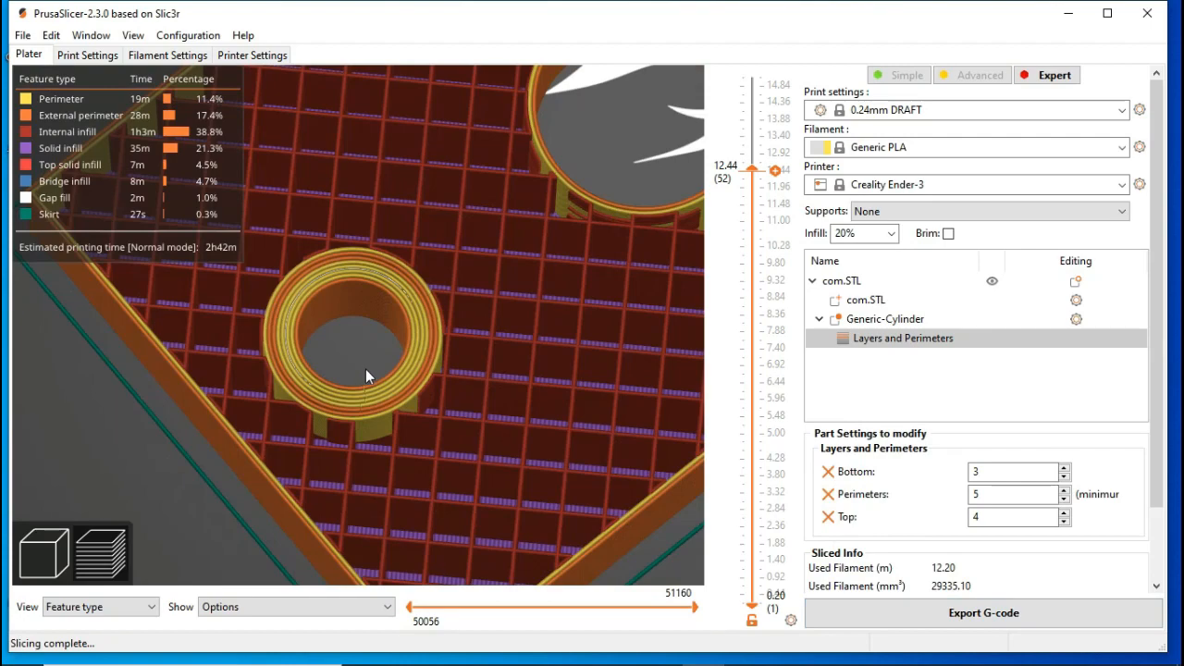
scroll(368, 369, "up", 5)
scroll(423, 340, "down", 5)
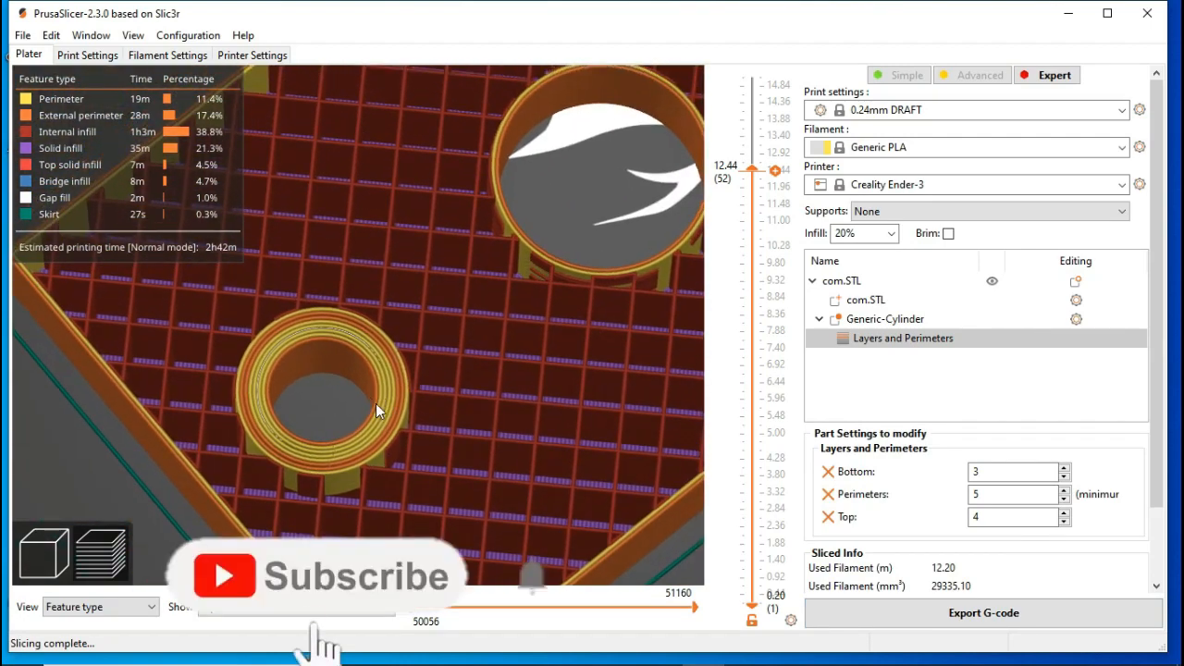
scroll(359, 425, "down", 10)
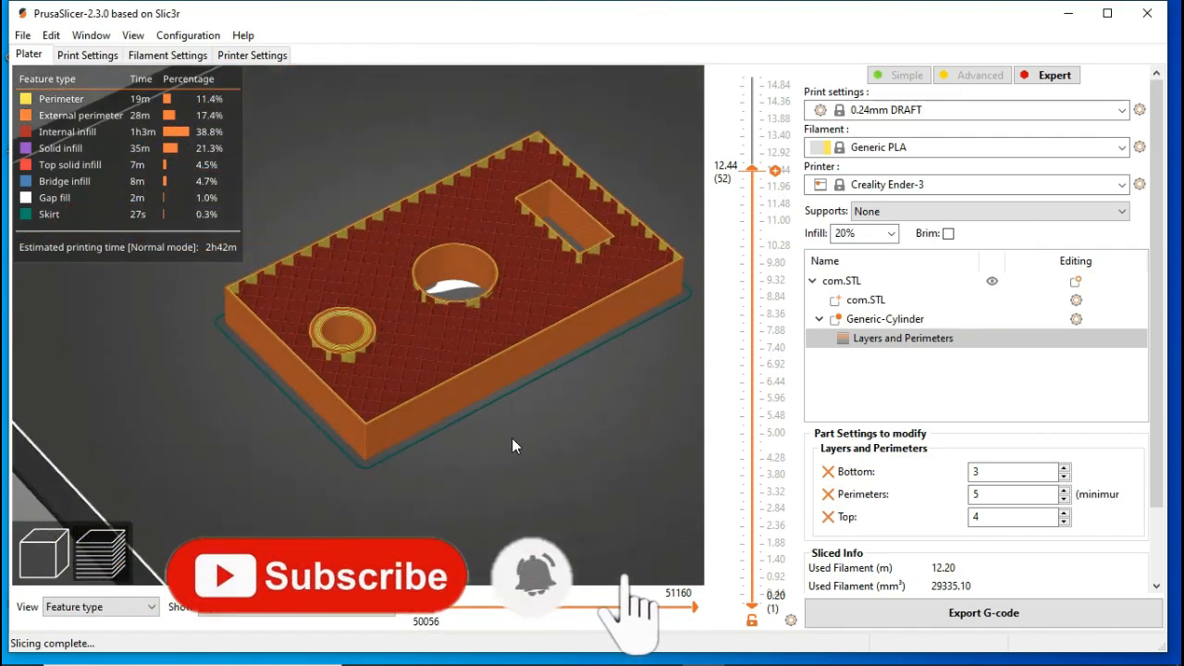
scroll(372, 401, "up", 6)
scroll(336, 368, "up", 2)
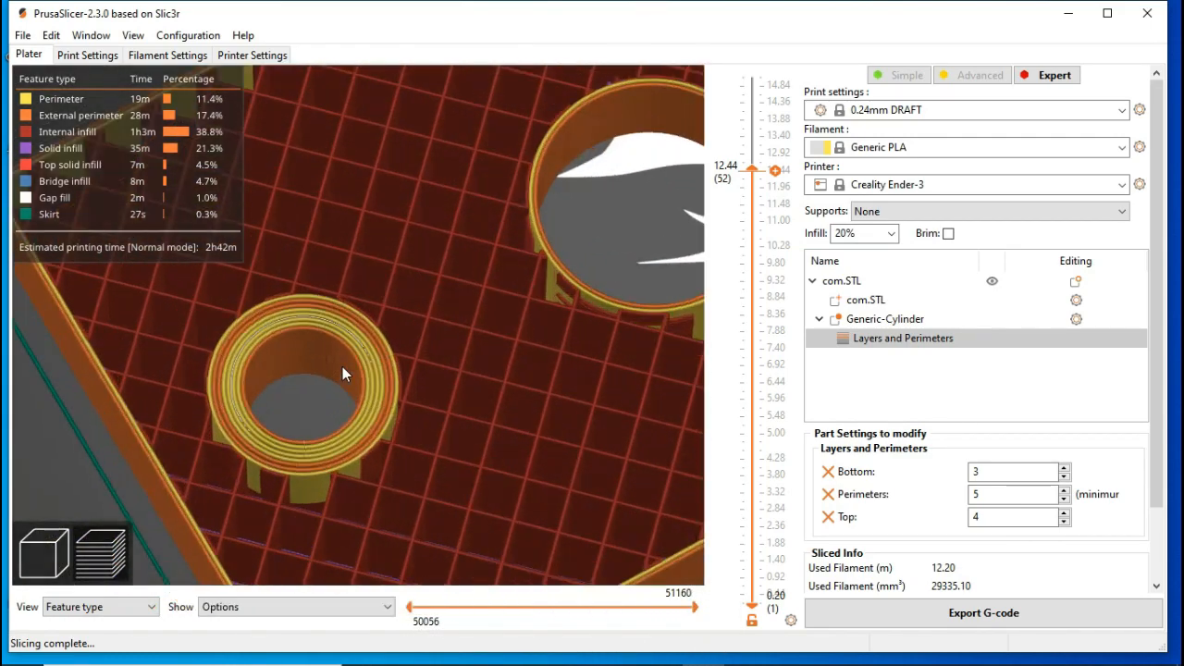
Step: Return to the 3D editor view and add infill settings to the cylinder modifier with 100% fill density and the Rectilinear pattern
left_click(43, 553)
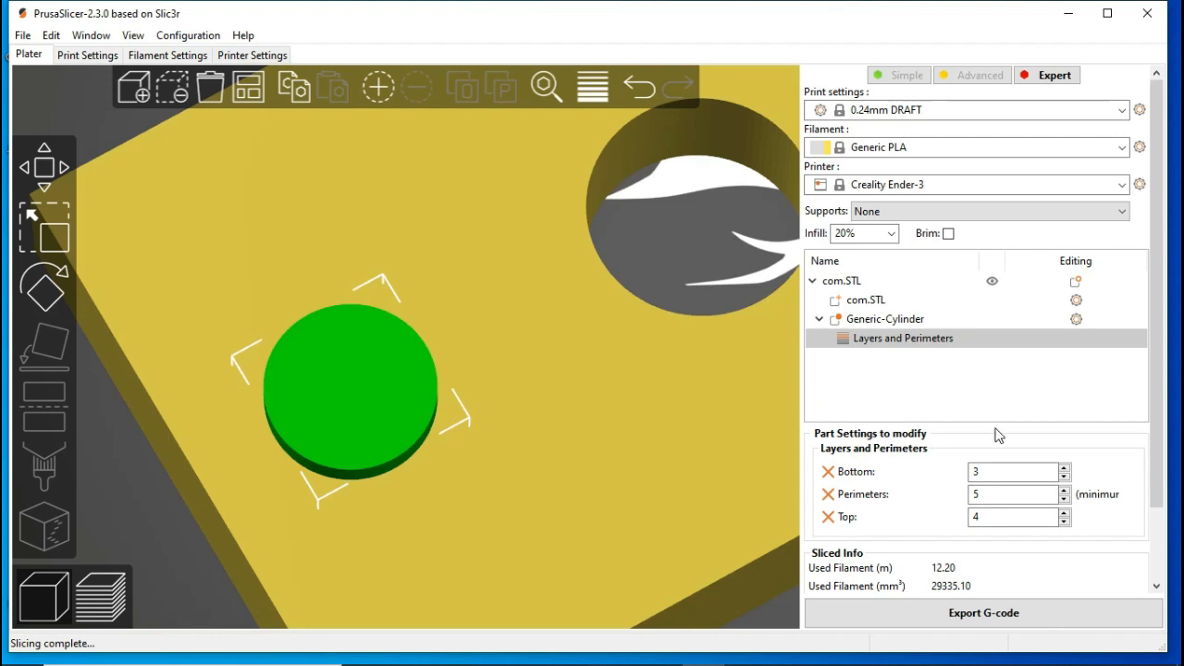
left_click(870, 361)
left_click(908, 326)
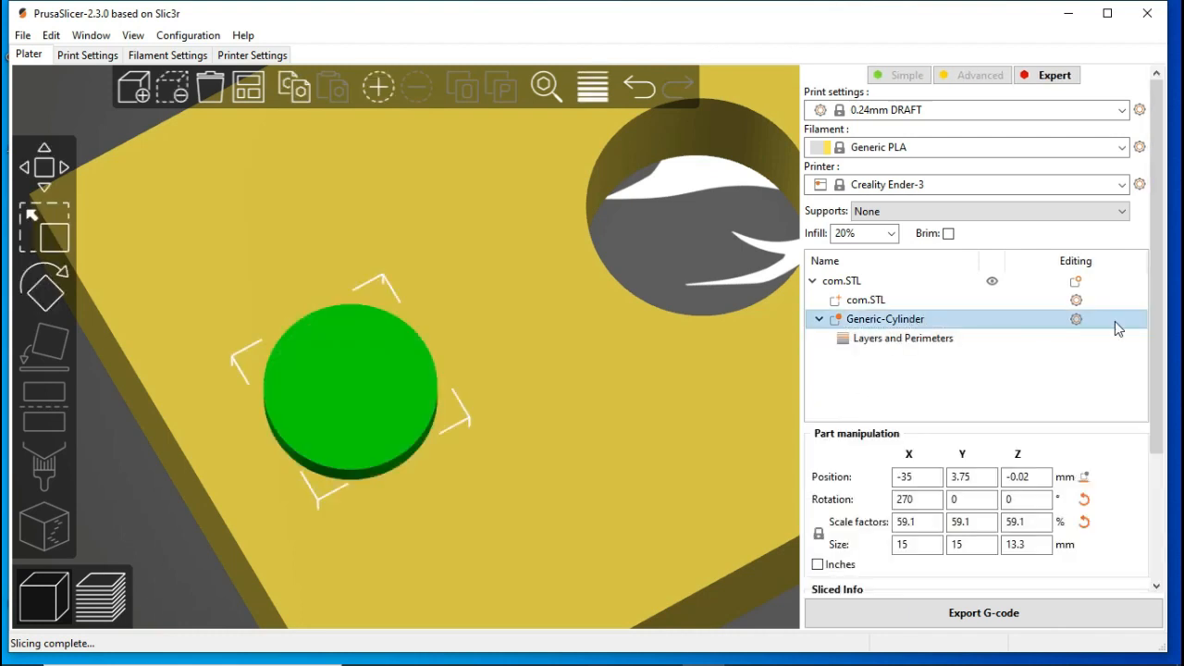
left_click(1075, 321)
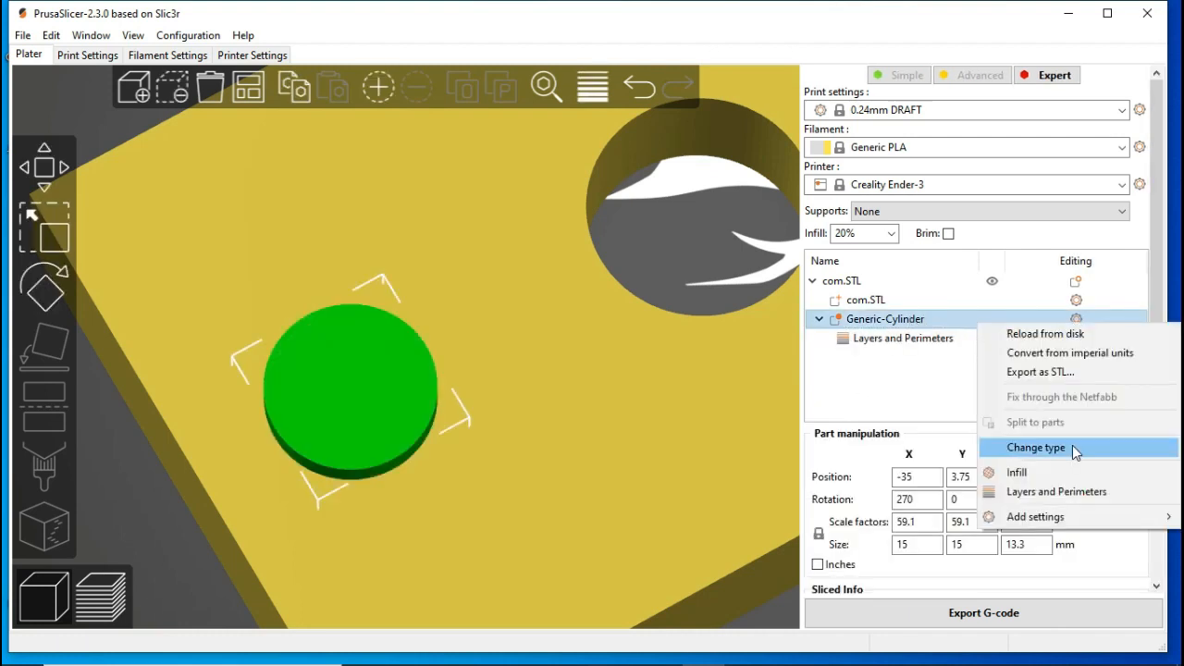
left_click(1064, 476)
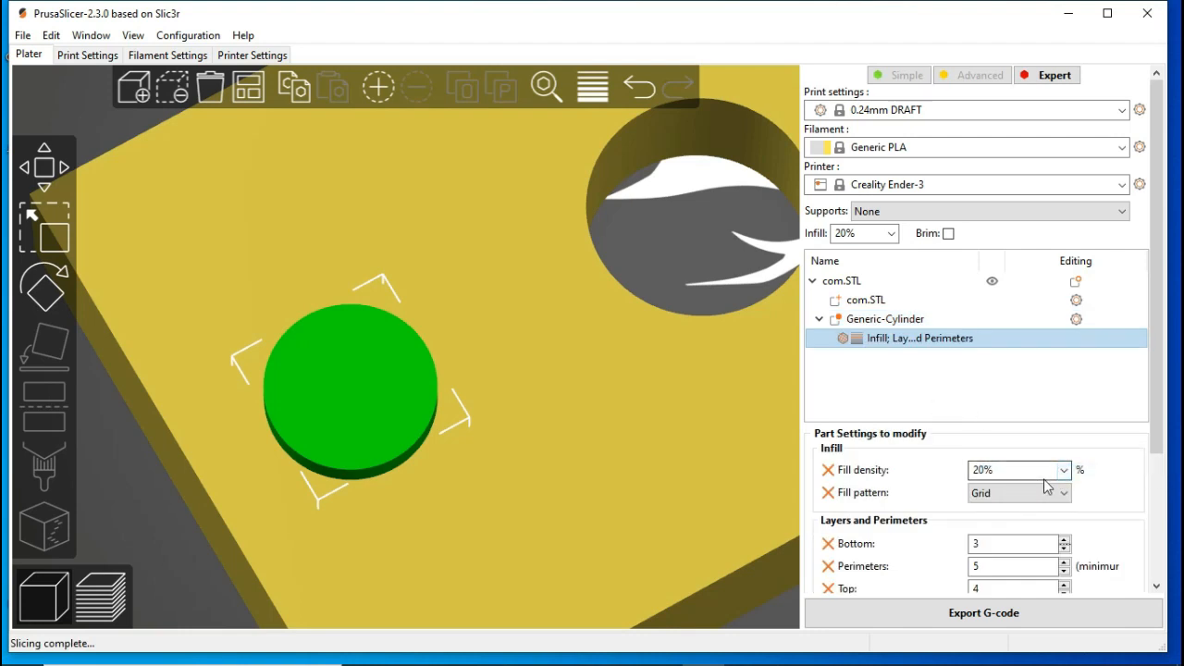
left_click(1064, 470)
left_click(984, 657)
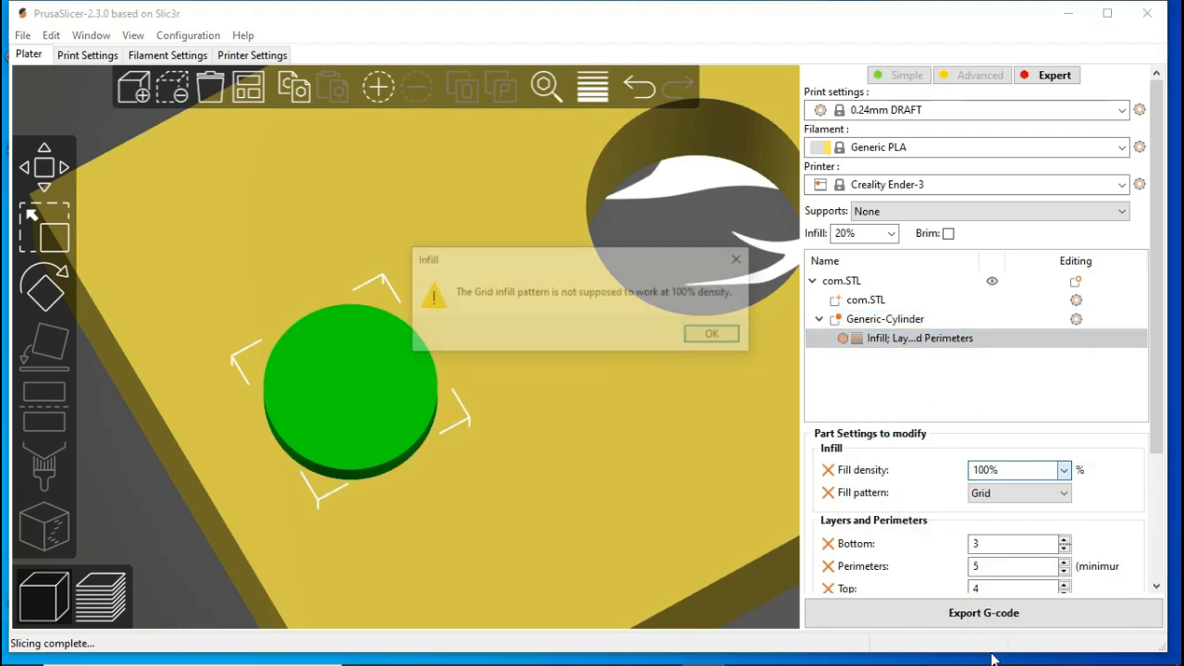
left_click(717, 337)
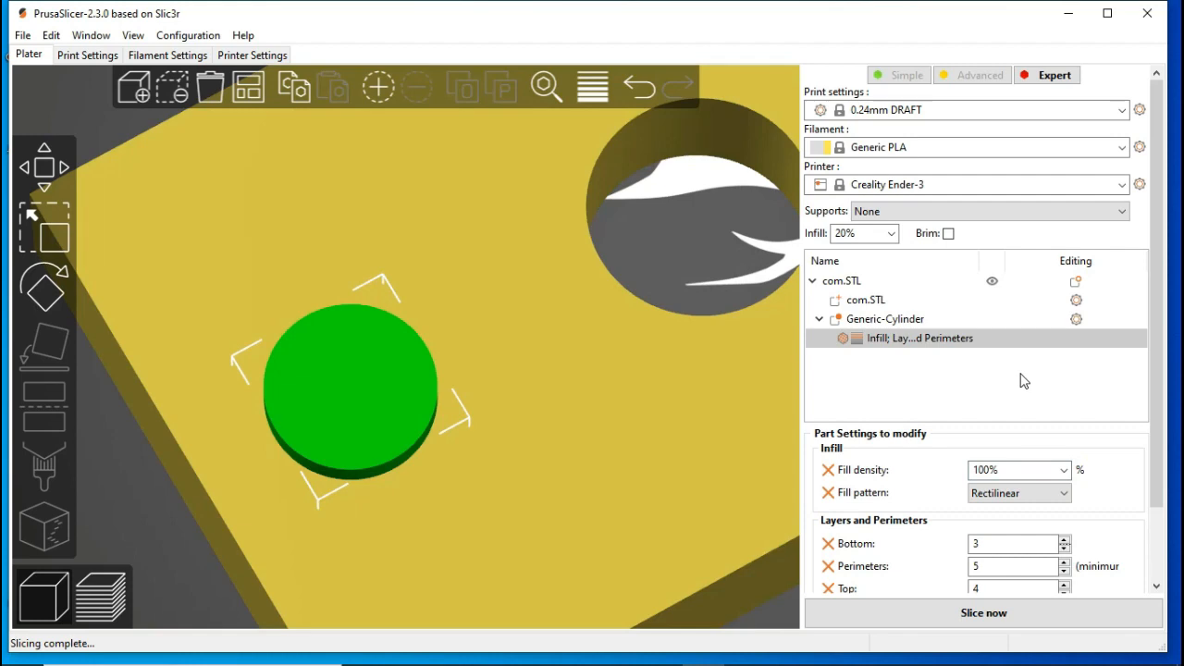
Step: Reselect the cylinder modifier's combined infill and perimeter settings and slice the plate again
left_click(1024, 379)
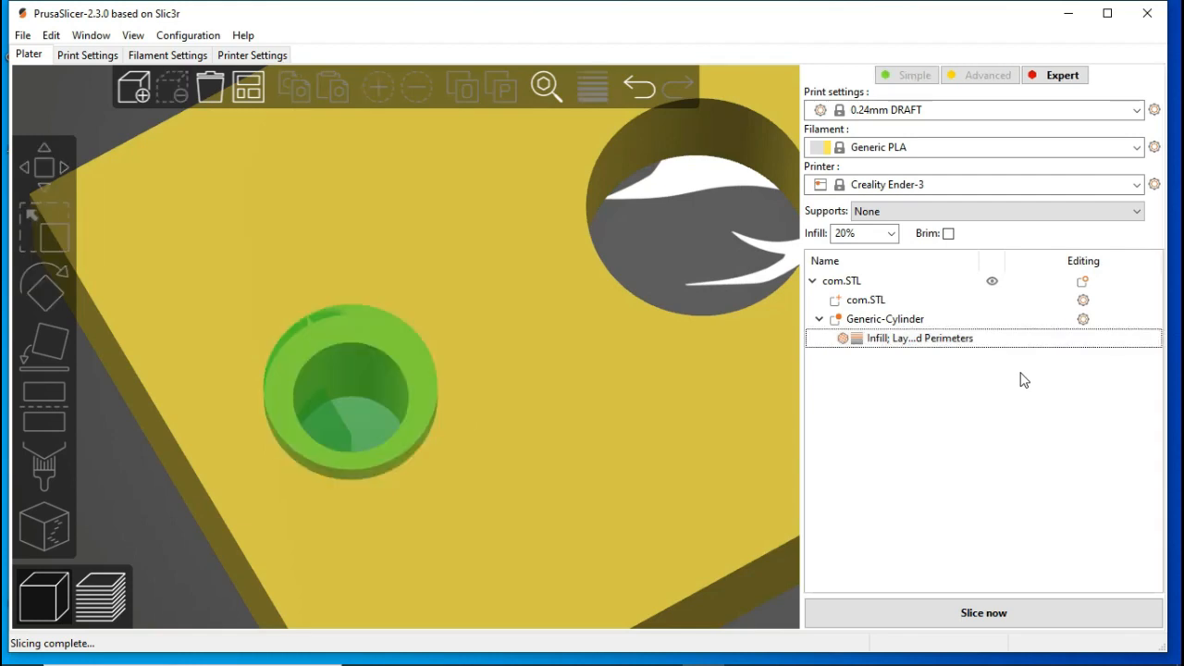
left_click(948, 340)
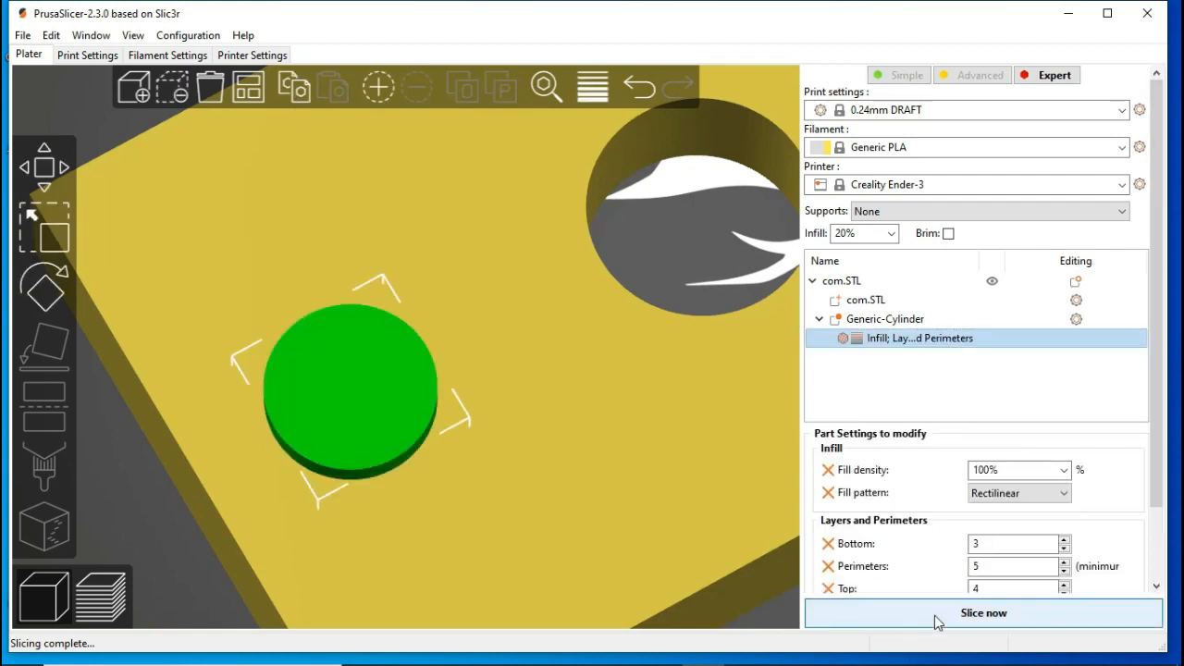
left_click(937, 620)
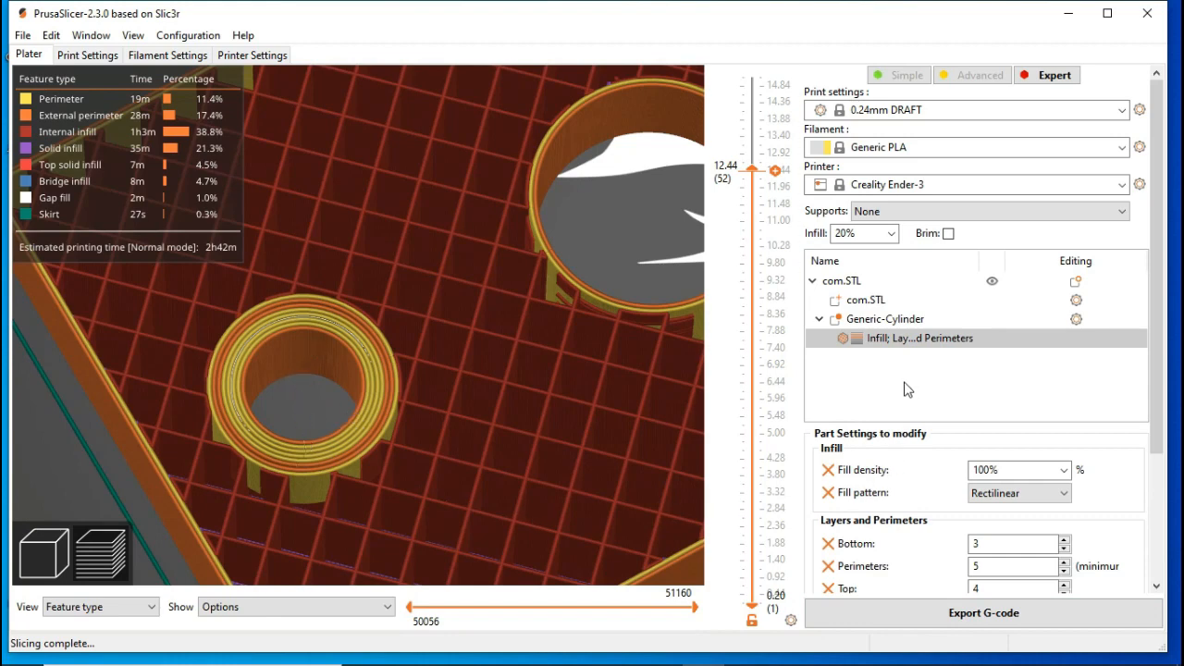
Step: Remove the bottom, perimeters and top overrides from the cylinder modifier and slice with only its infill settings
left_click(984, 564)
scroll(984, 562, "down", 2)
left_click_drag(985, 562, 958, 567)
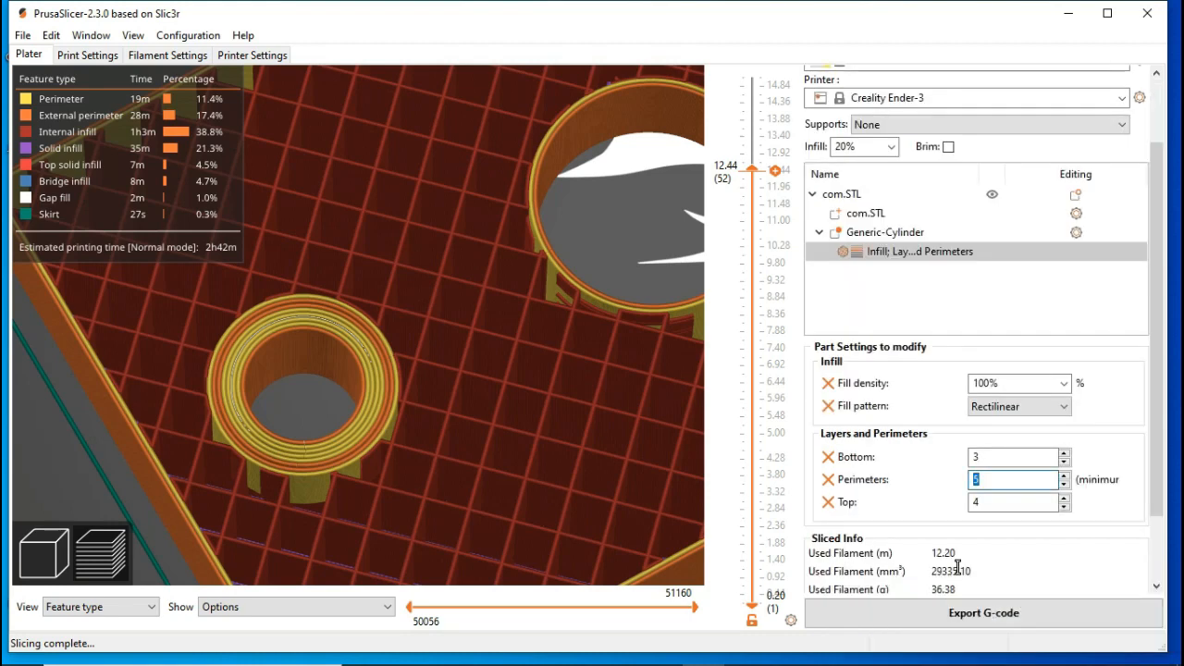
left_click(828, 457)
left_click(828, 480)
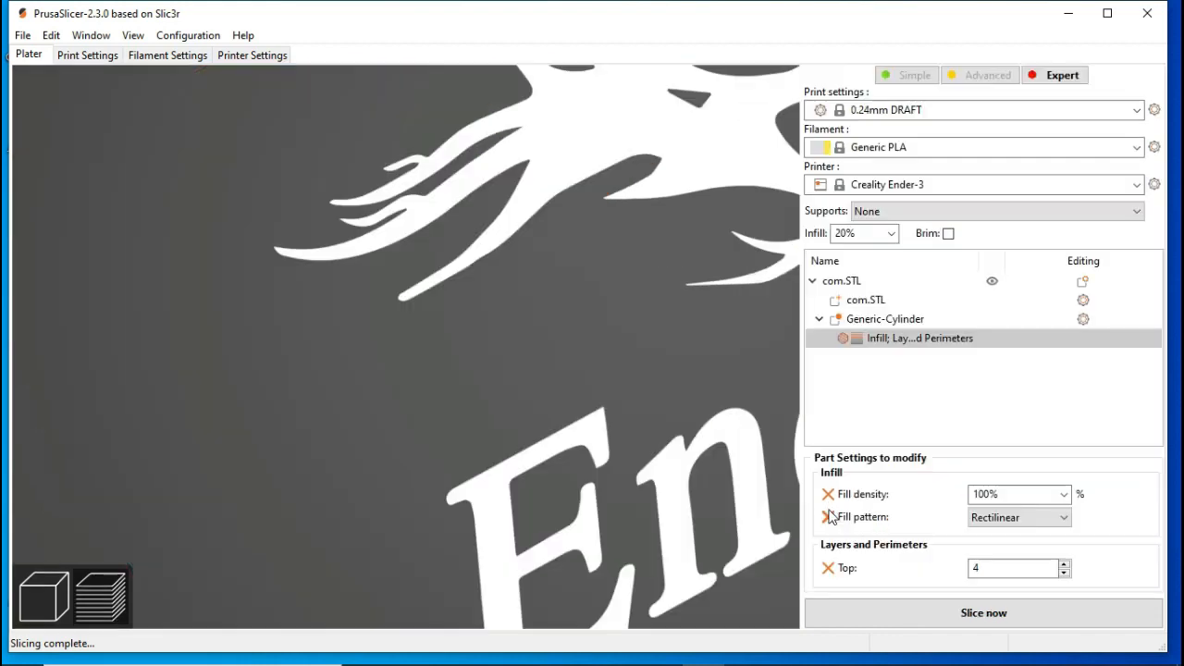
left_click(828, 566)
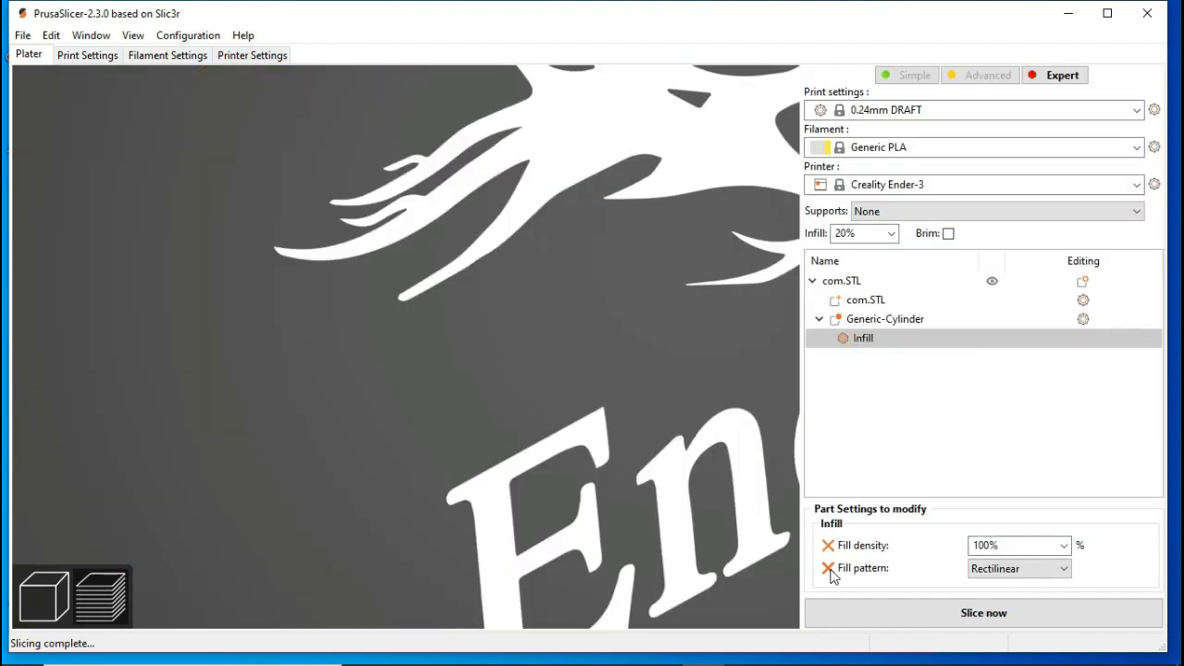
left_click(998, 618)
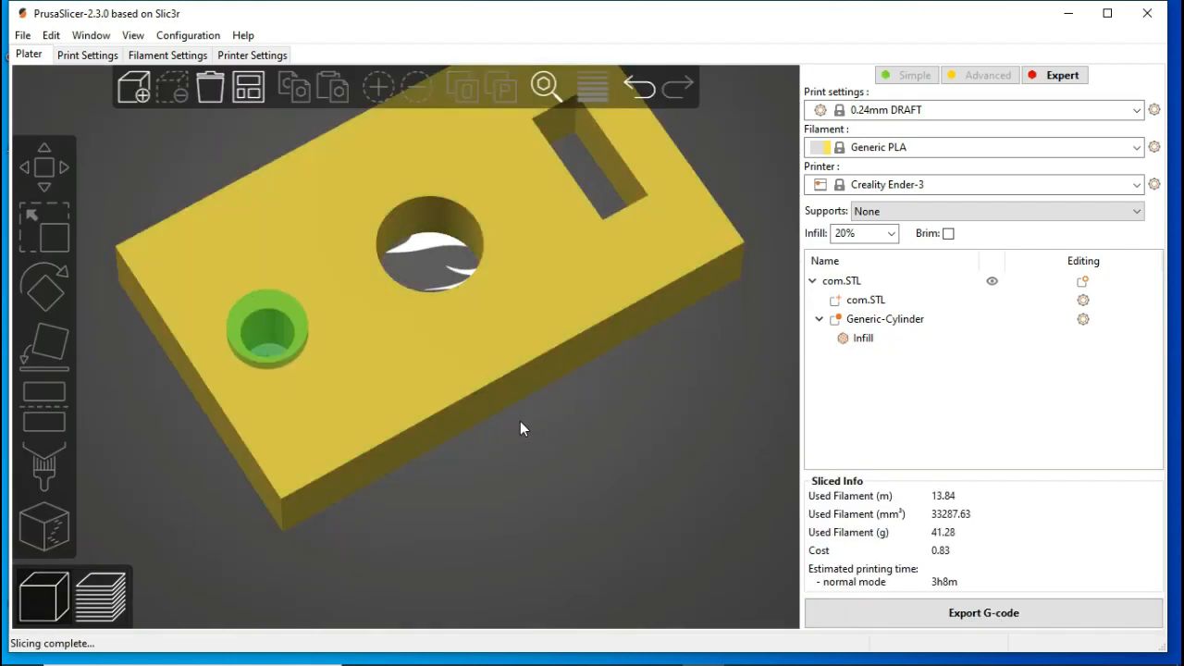
Step: Add a box-shaped modifier to the com.STL plate
right_click(614, 443)
mouse_move(648, 454)
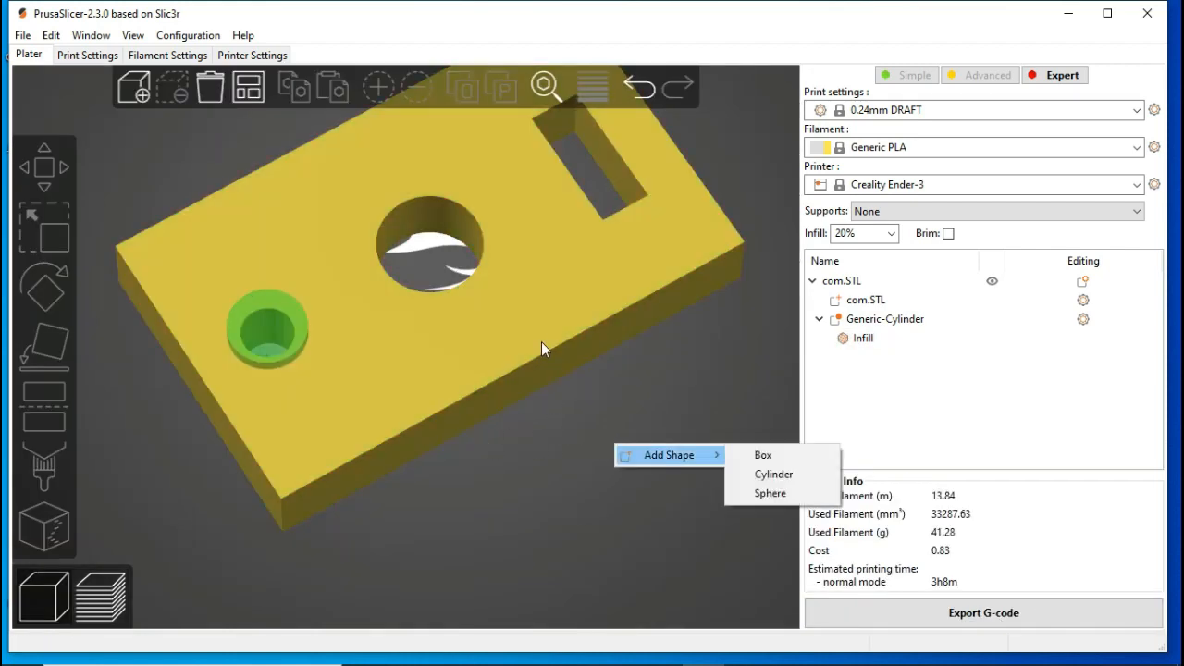
left_click(541, 339)
right_click(541, 339)
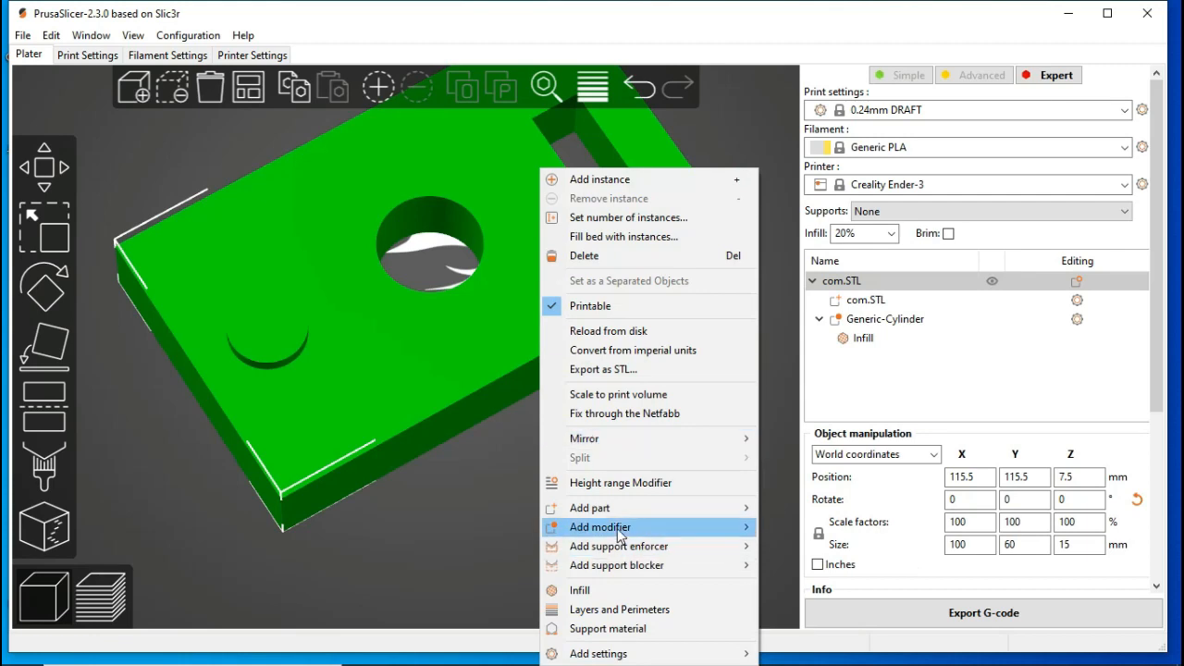
mouse_move(618, 529)
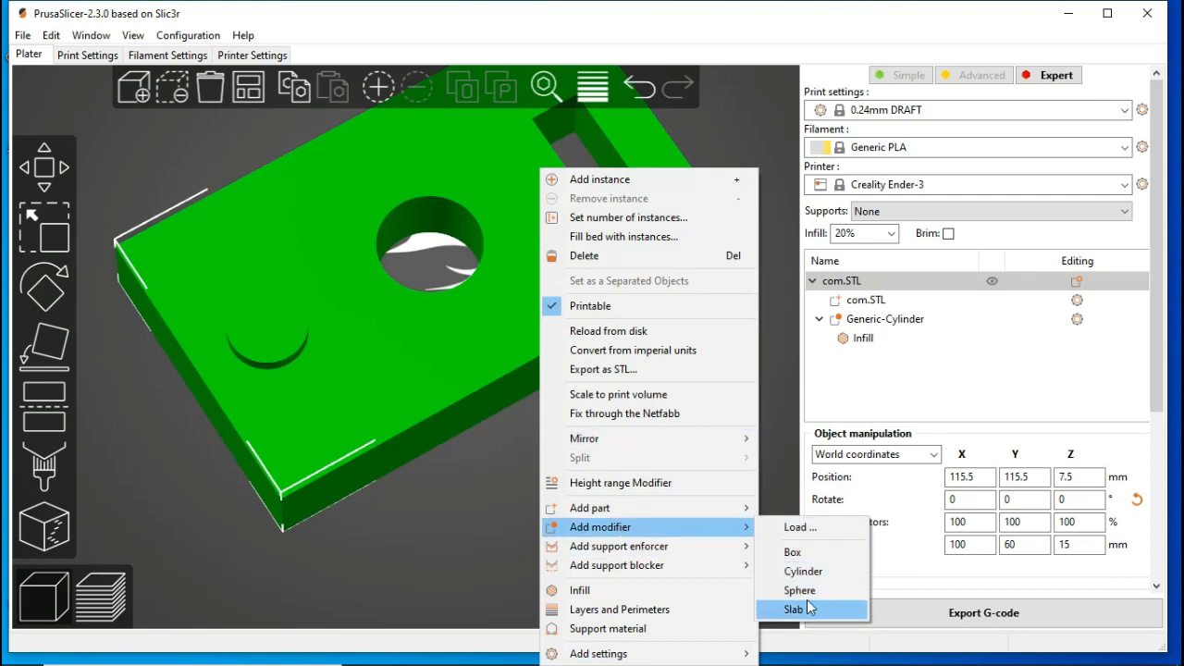
left_click(828, 557)
Step: Move the box modifier over the plate's rectangular slot, aligning its far edge with the slot's end
left_click_drag(655, 439, 620, 231)
left_click_drag(643, 490, 639, 521)
scroll(755, 327, "up", 5)
right_click_drag(687, 321, 328, 349)
left_click_drag(457, 283, 476, 301)
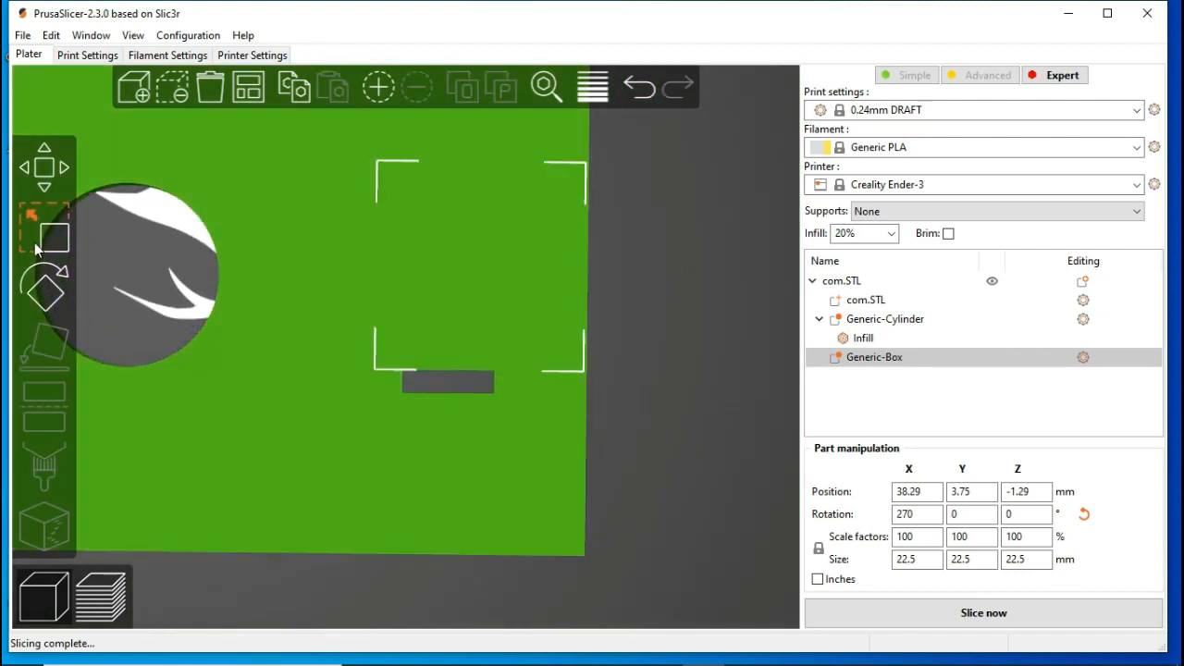
Step: Narrow the box modifier along X to about 9 mm and shift it against the rectangular slot's inner side
left_click(34, 238)
left_click_drag(627, 268, 574, 268)
left_click_drag(466, 304, 438, 307)
left_click_drag(543, 282, 533, 277)
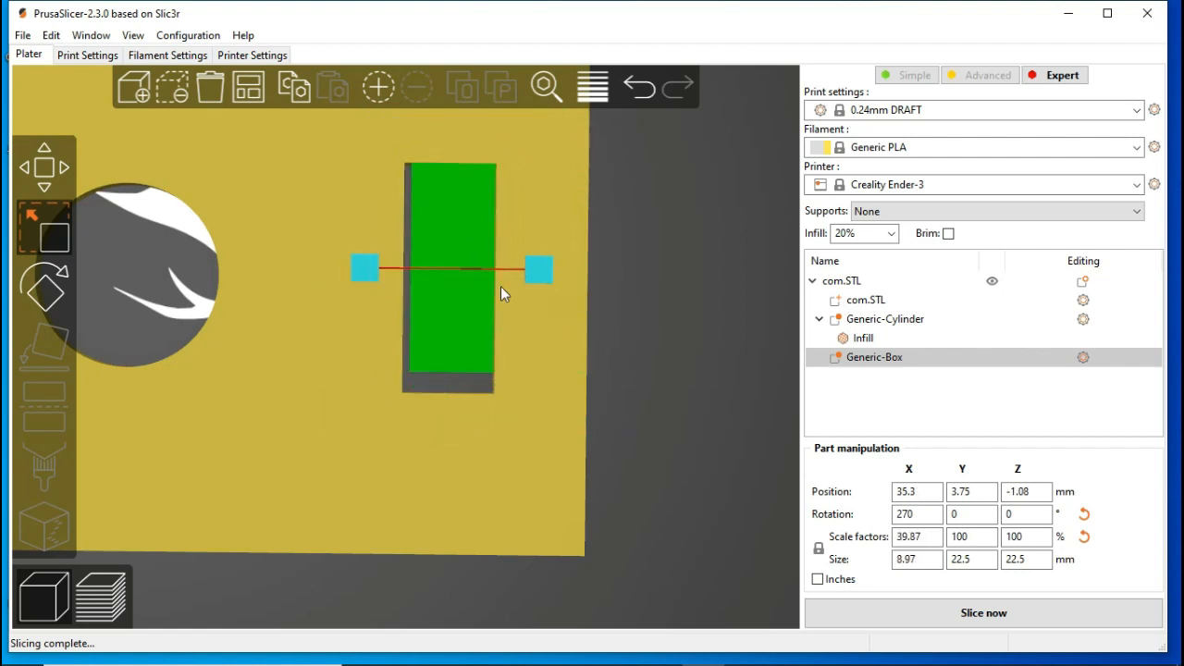
left_click_drag(423, 346, 419, 346)
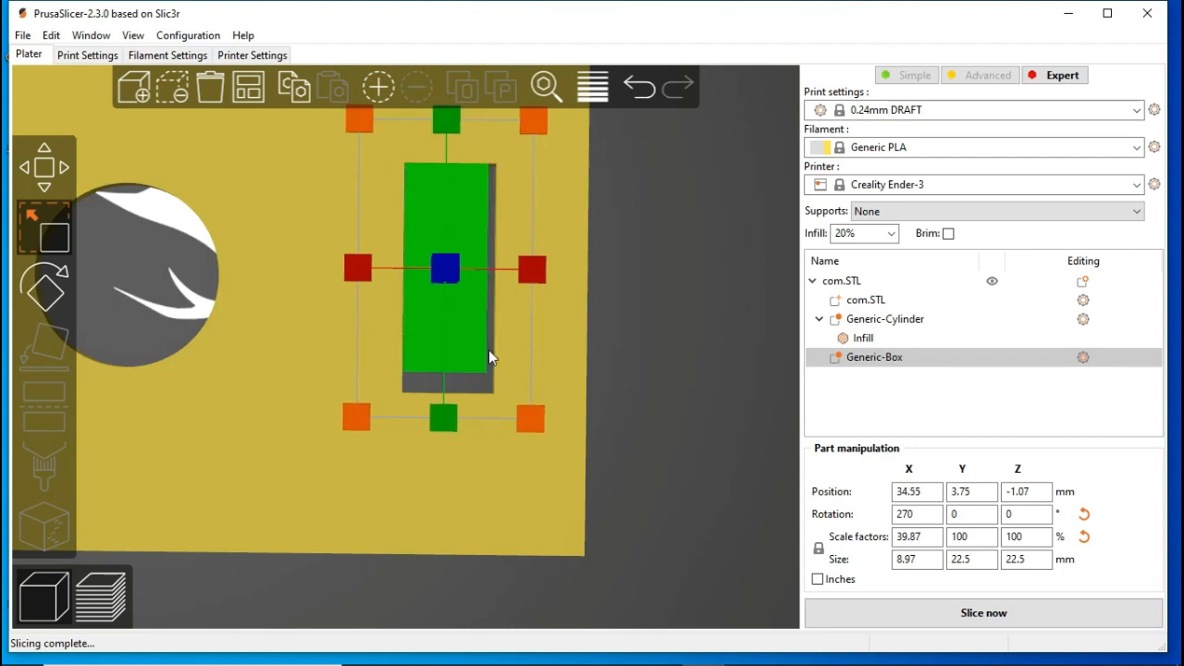
Step: Unlock proportional scaling, set the box modifier's X size to 10 mm and Y size to 25 mm, and fit it over the slot
left_click(900, 560)
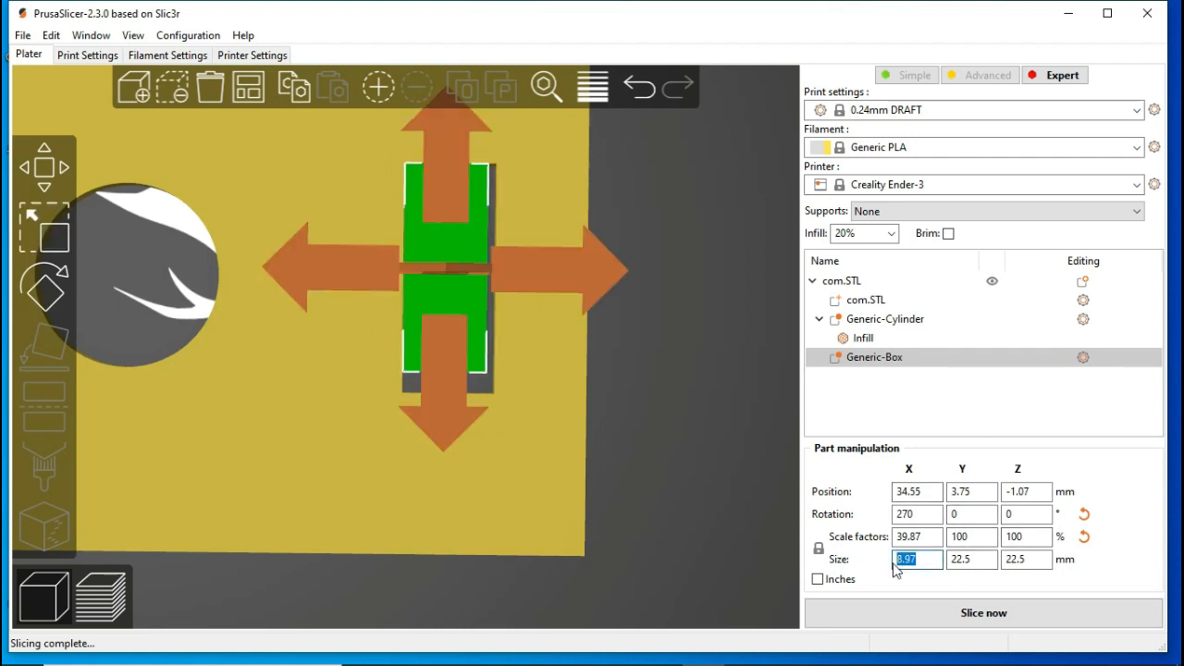
left_click(819, 548)
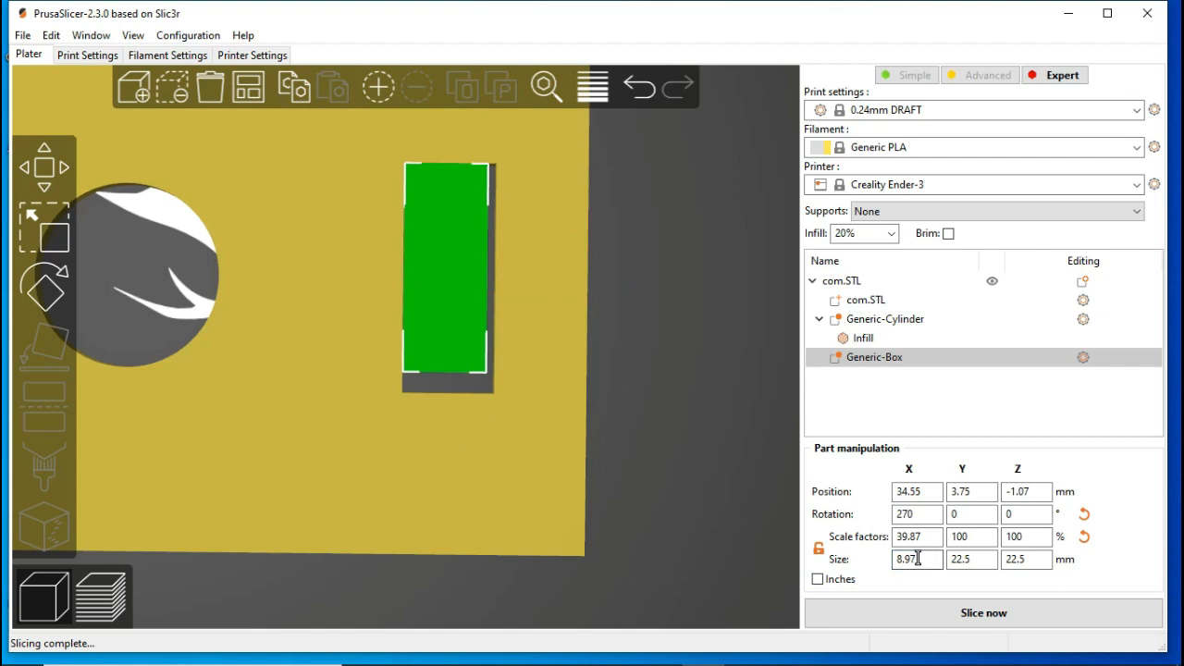
type("10")
key("Return")
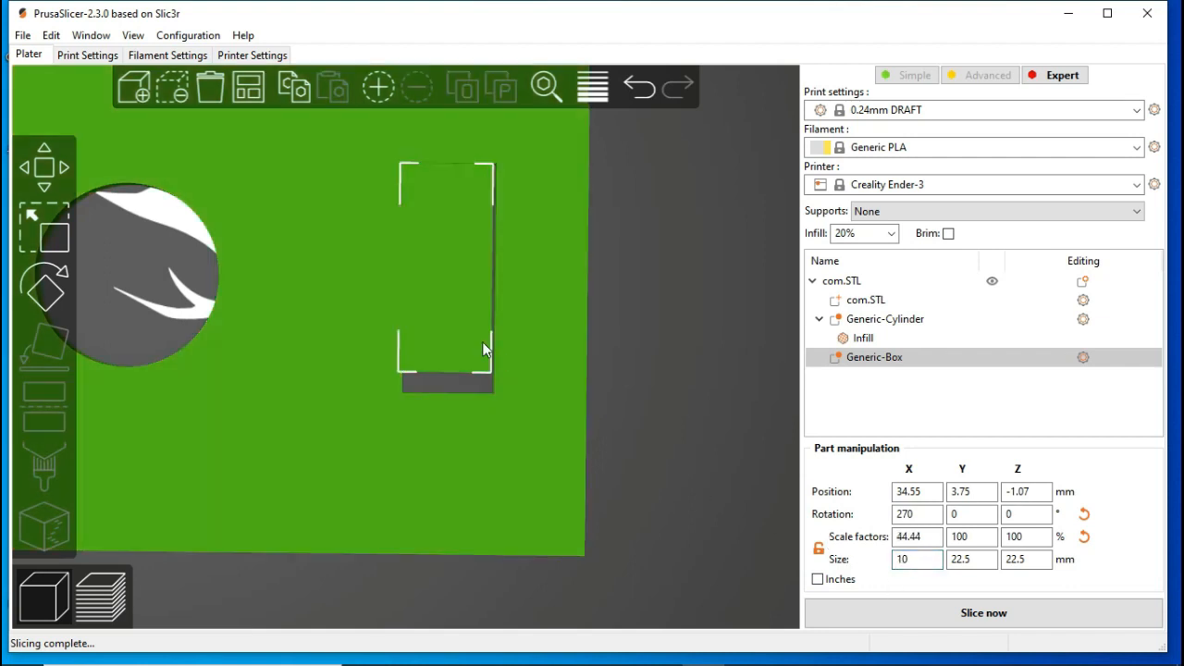
left_click_drag(462, 333, 464, 331)
left_click(952, 560)
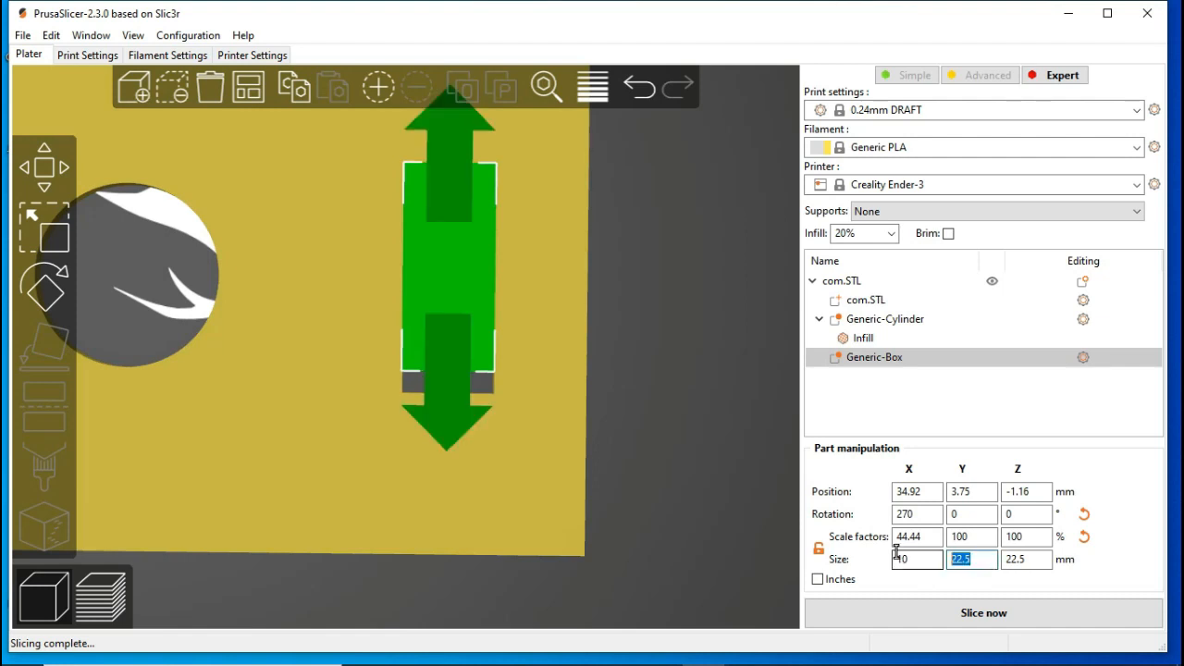
type("25")
key("Return")
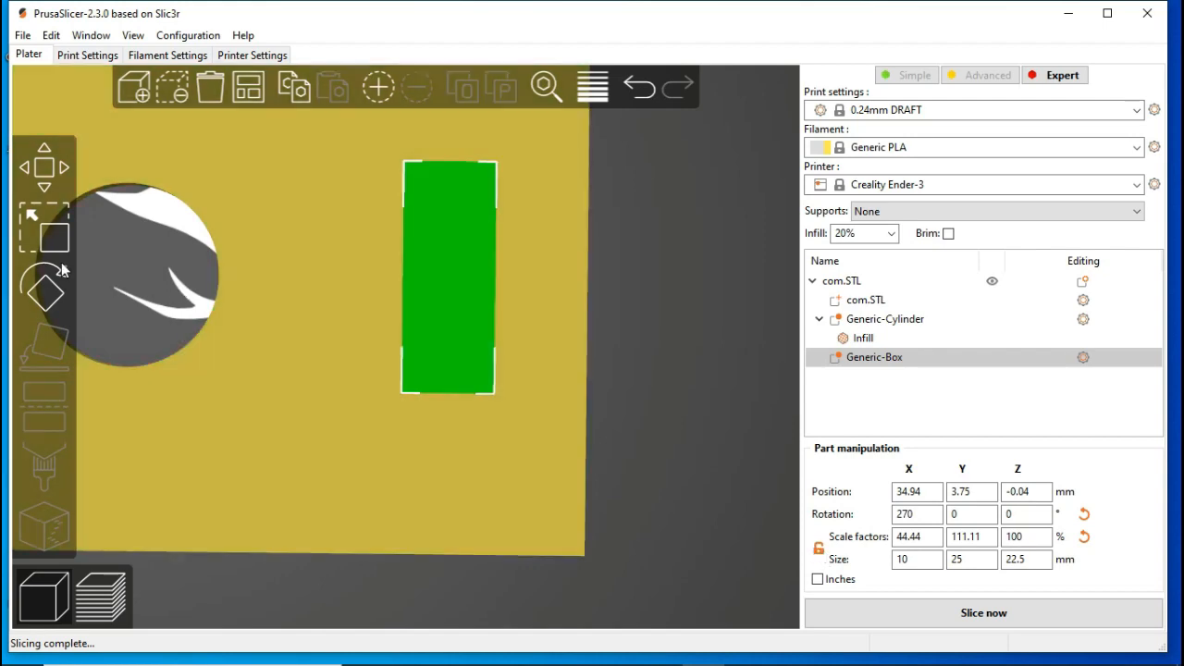
Step: Enlarge the box modifier uniformly to about 12.27 × 30.69 × 27.62 mm so that it extends beyond the slot's edges
left_click(49, 233)
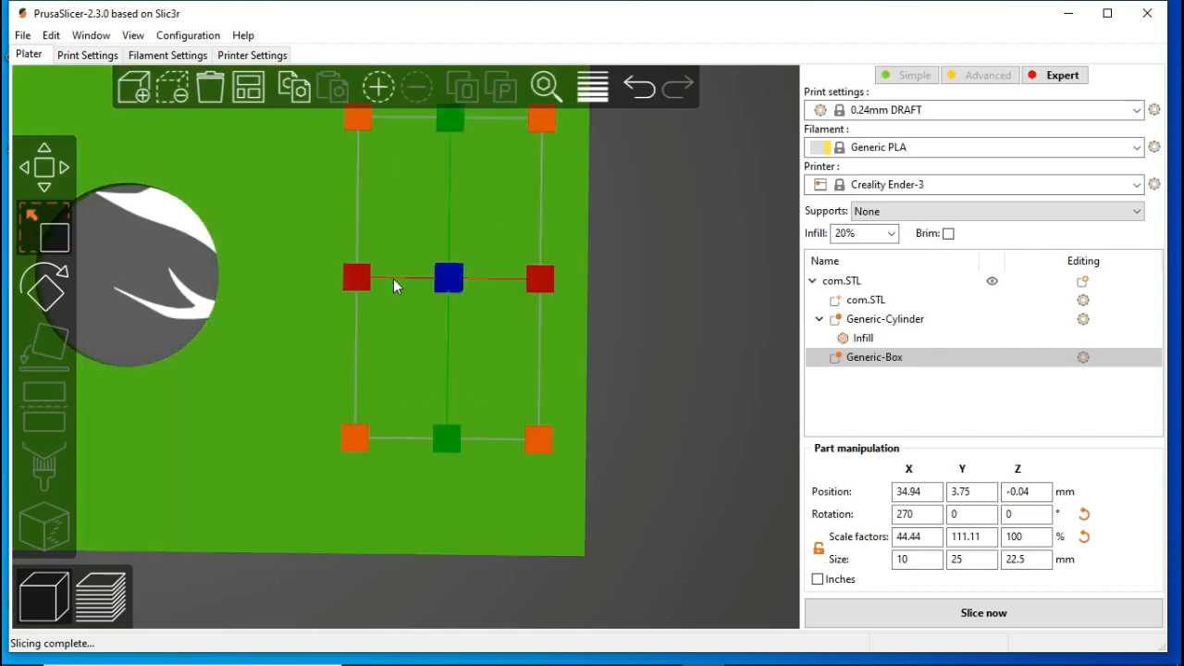
left_click_drag(589, 364, 673, 227)
left_click(684, 438)
left_click_drag(688, 436, 687, 468)
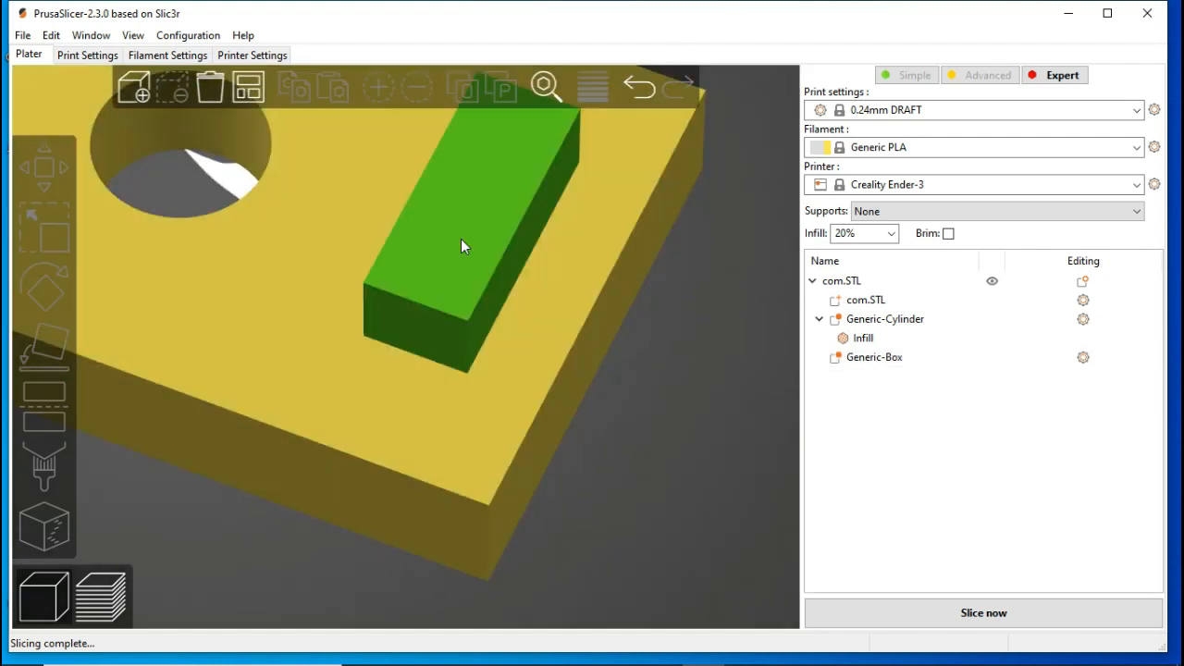
Step: Add infill settings to the box modifier with 100% fill density and the Rectilinear pattern
left_click(461, 239)
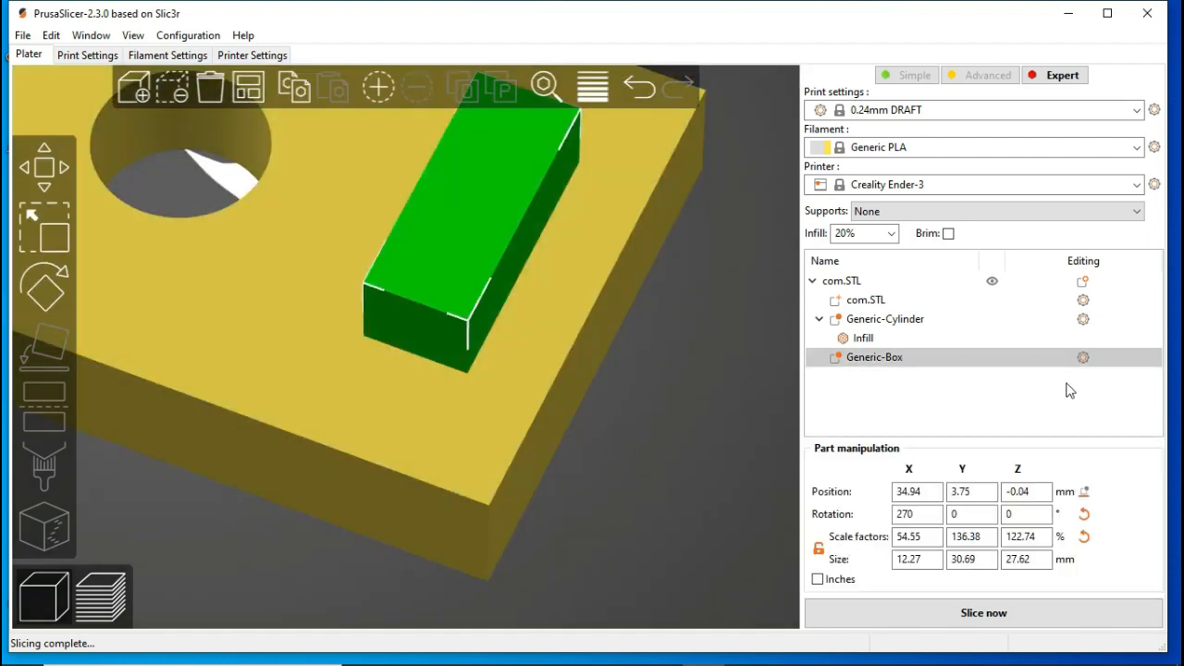
left_click(1084, 358)
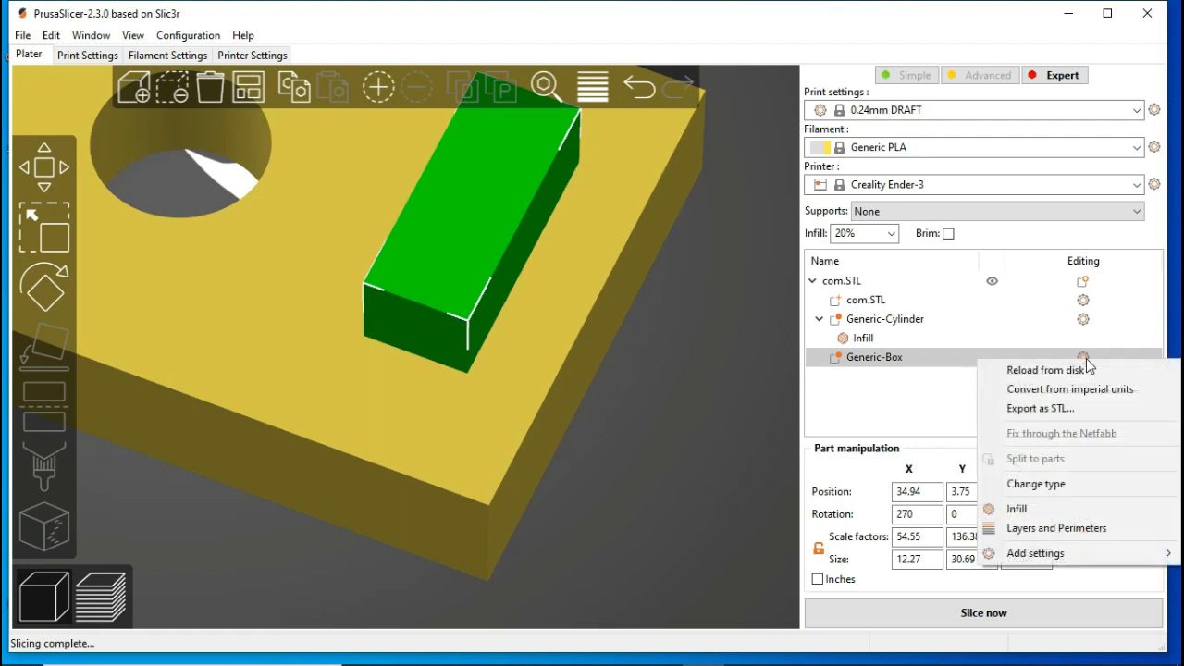
left_click(1070, 510)
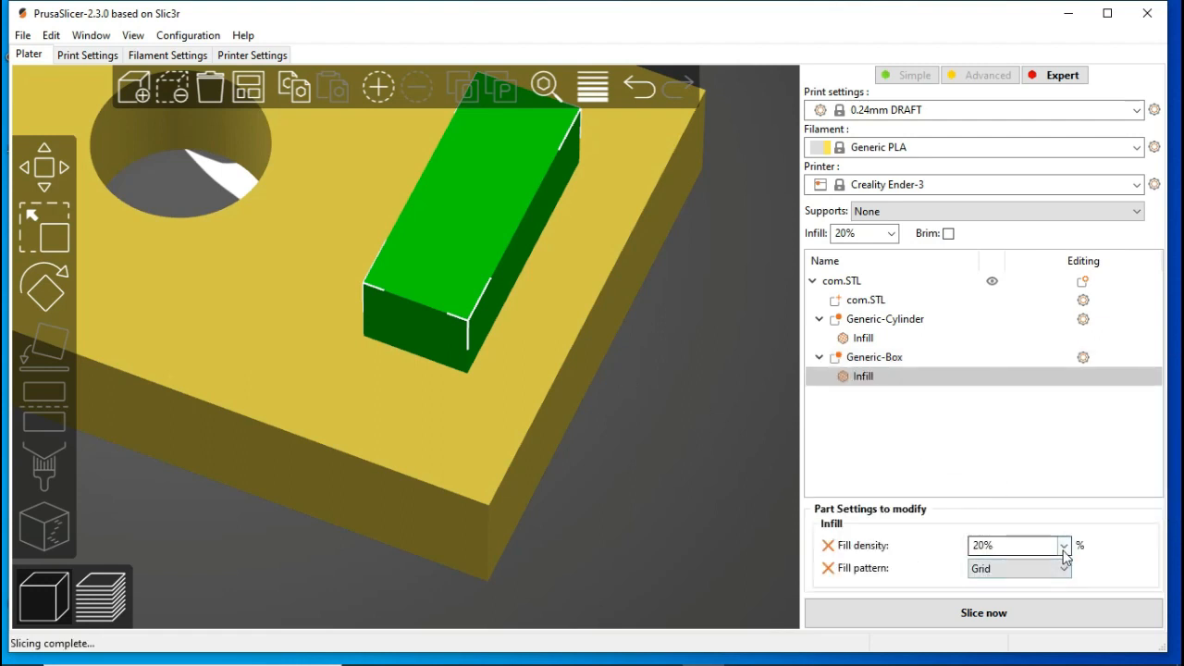
left_click(1064, 546)
left_click(999, 515)
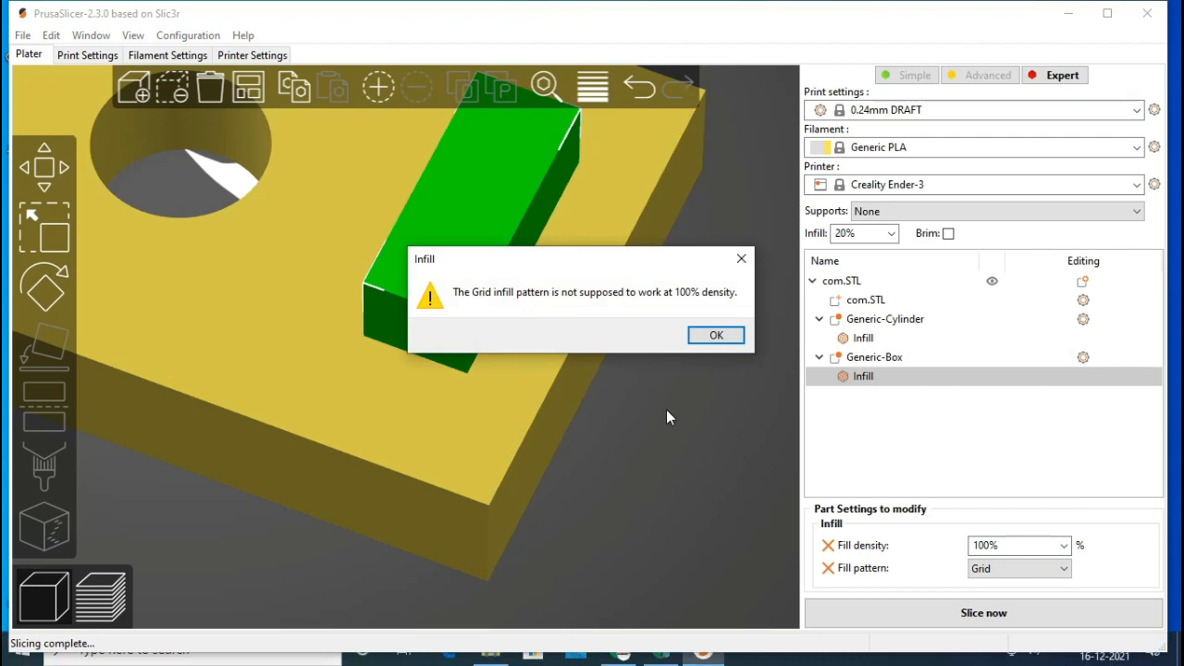
left_click(716, 335)
Step: Slice the plate and examine the infill around the rectangular slot
left_click(925, 614)
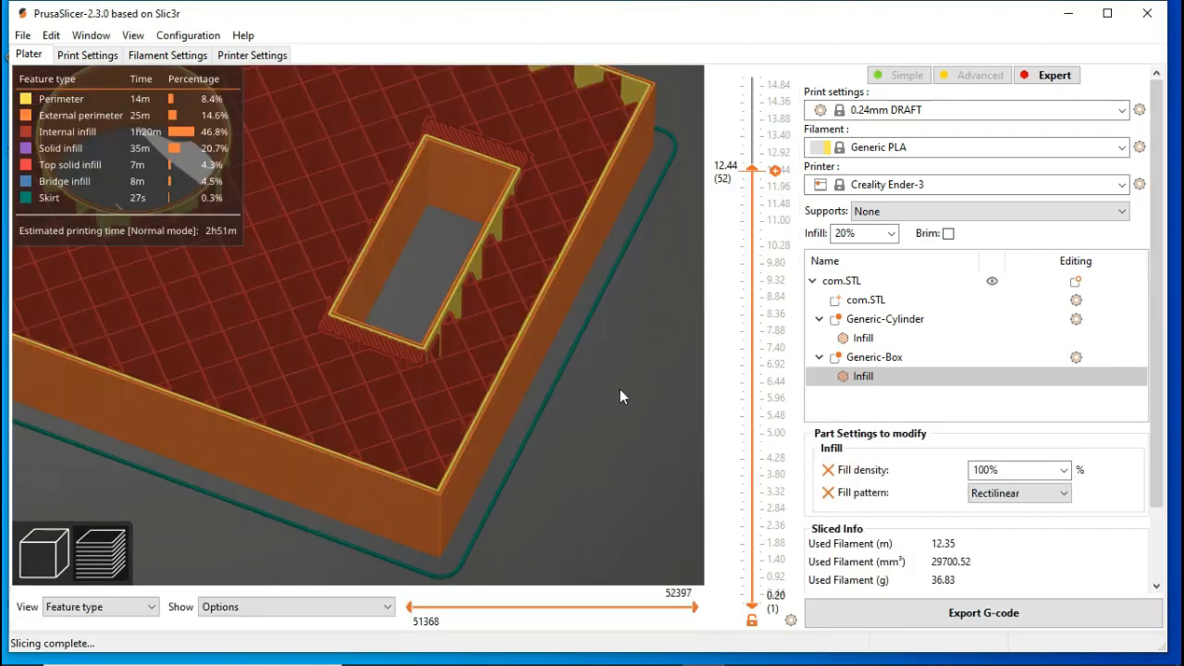
left_click_drag(619, 389, 607, 449)
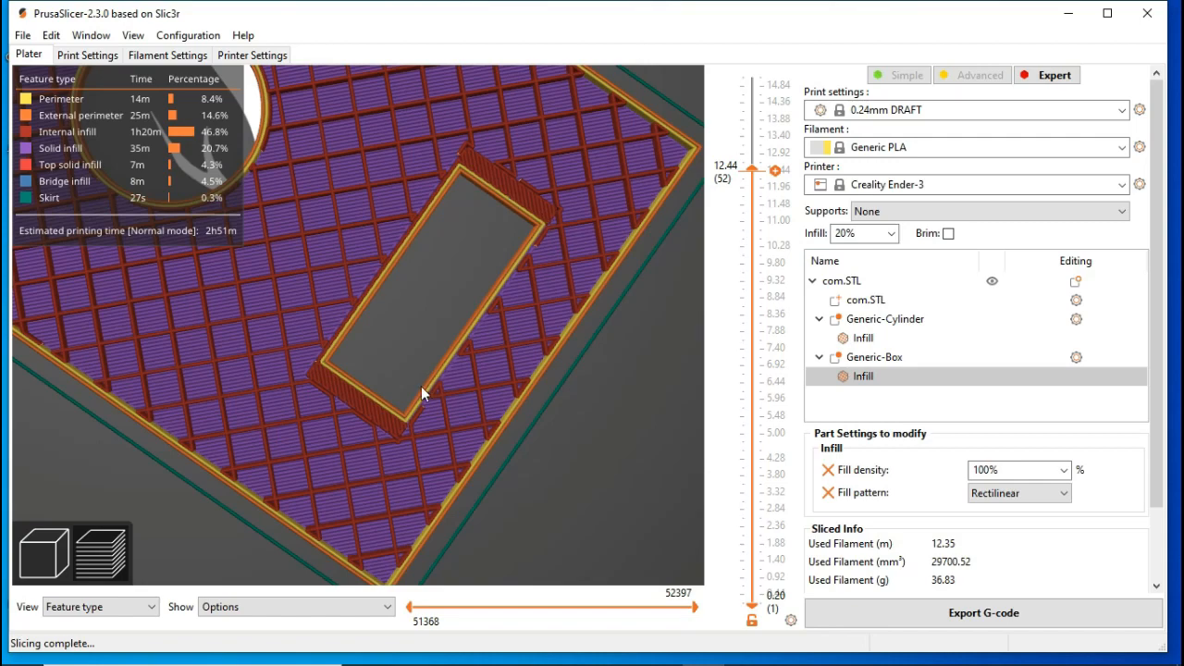
scroll(403, 357, "down", 3)
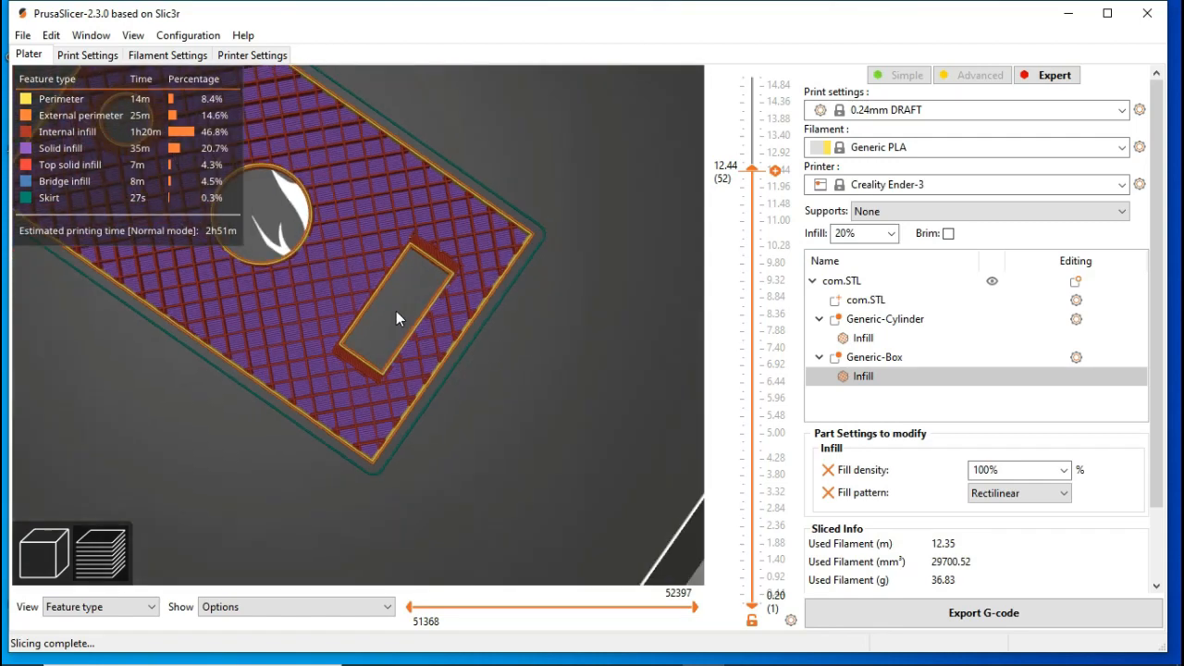
left_click_drag(396, 312, 392, 280)
left_click_drag(483, 346, 374, 243)
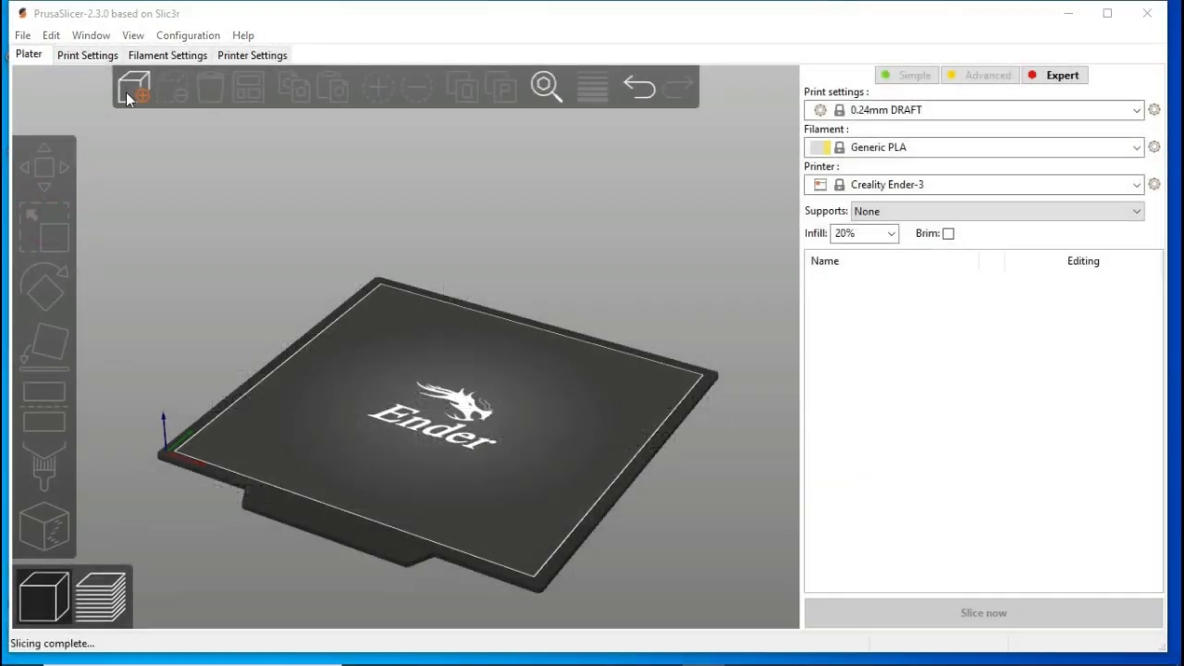
Step: Import the ItsLitho lithophane STL onto the empty print bed
left_click(134, 88)
double_click(301, 239)
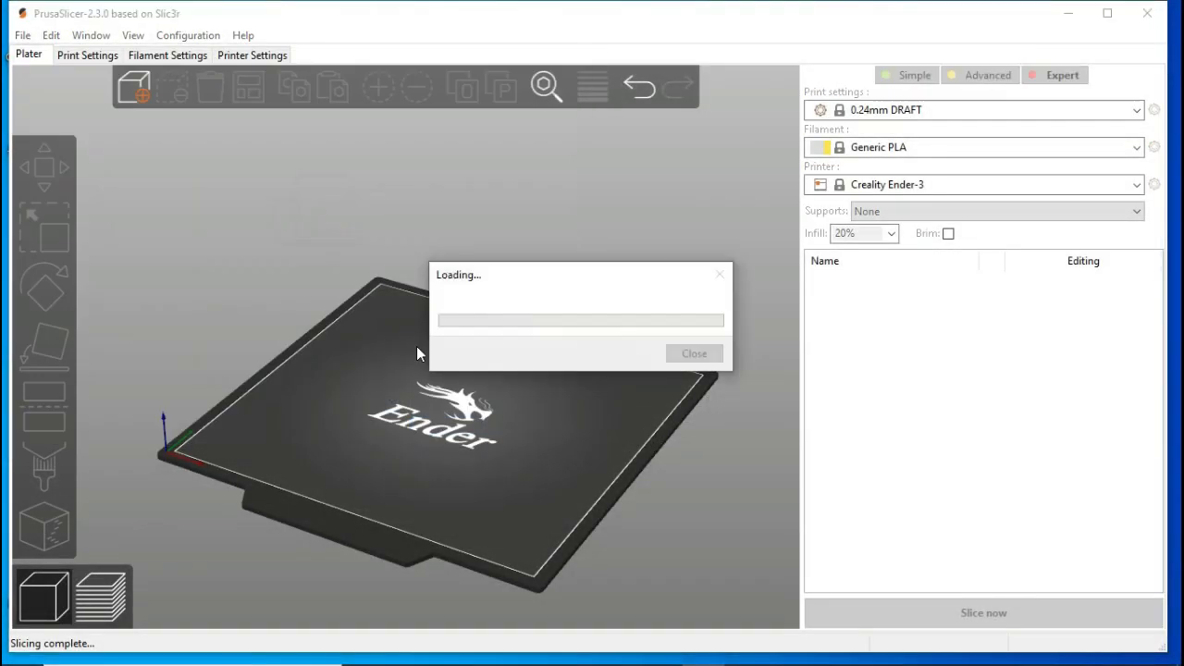
scroll(462, 379, "up", 10)
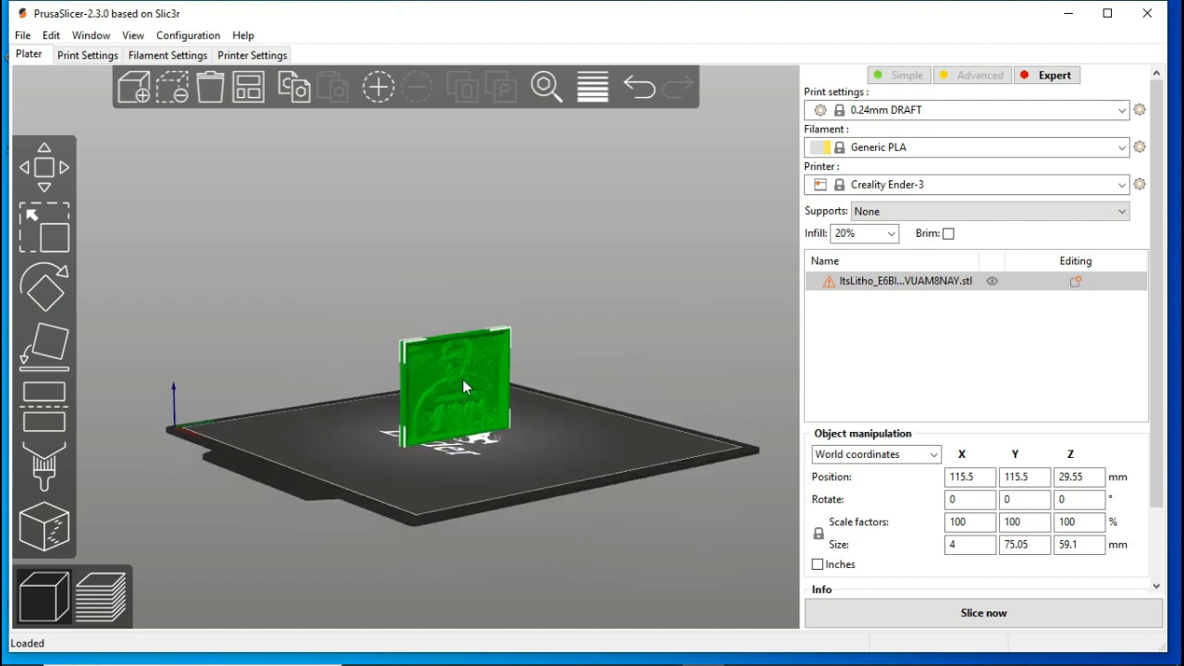
left_click_drag(612, 572, 623, 586)
Step: Add a cylinder modifier to the lithophane and scale it proportionally to an X size of 5 mm
right_click(530, 405)
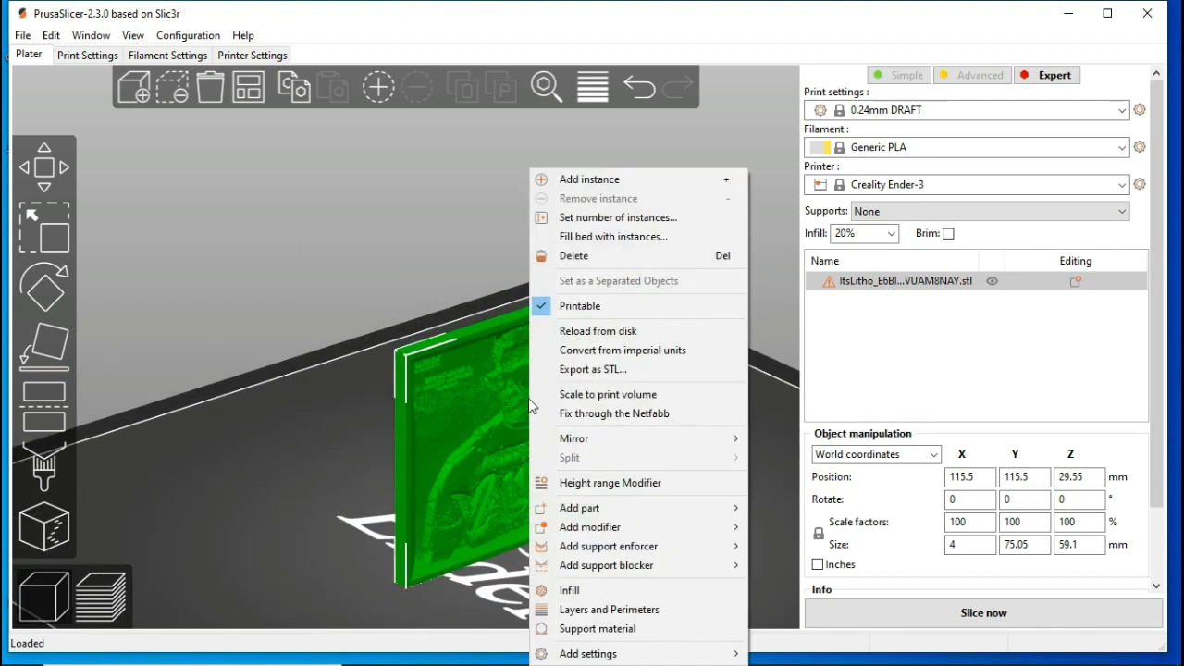
mouse_move(647, 528)
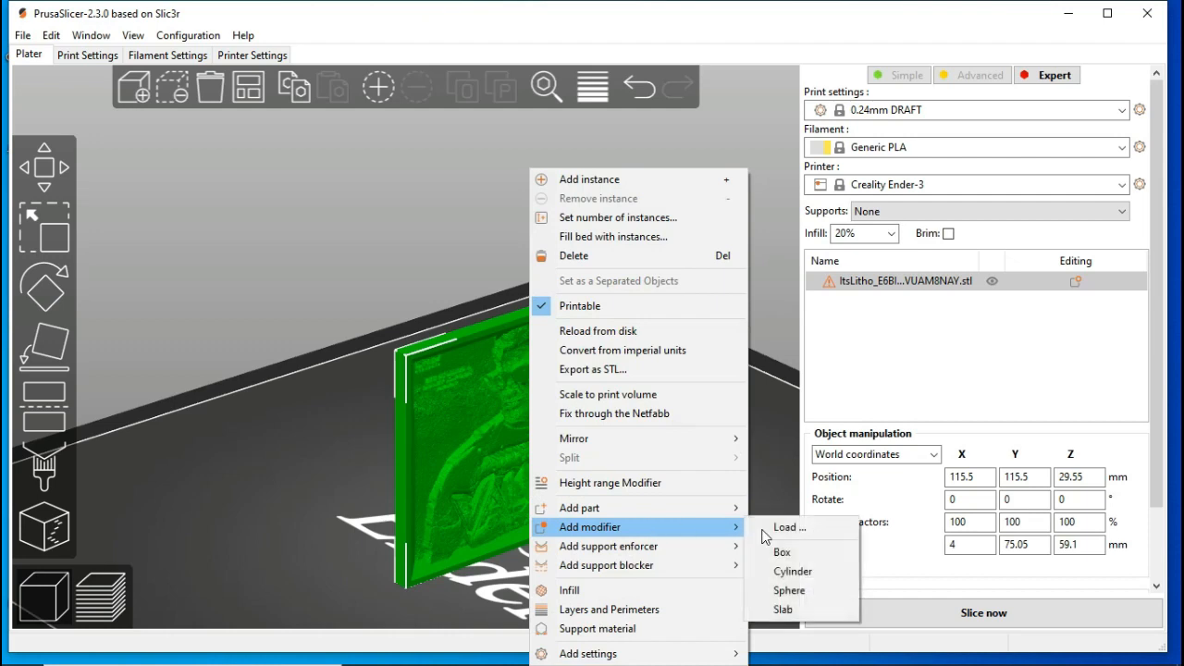
left_click(793, 572)
left_click(930, 560)
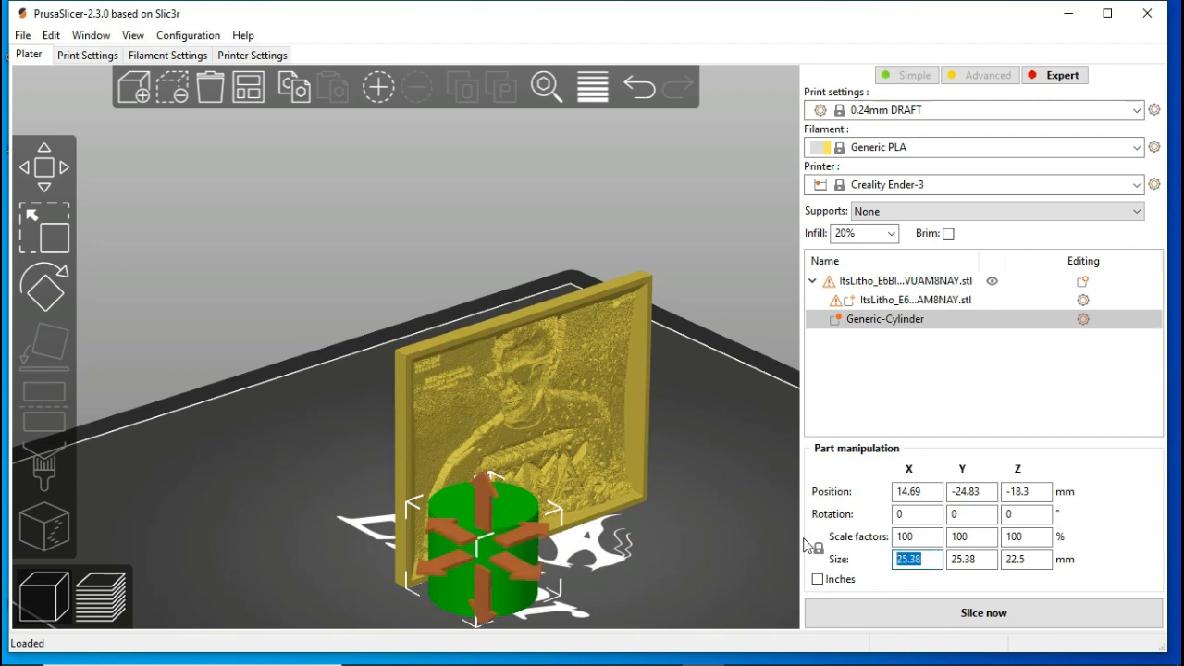
type("5")
key("Return")
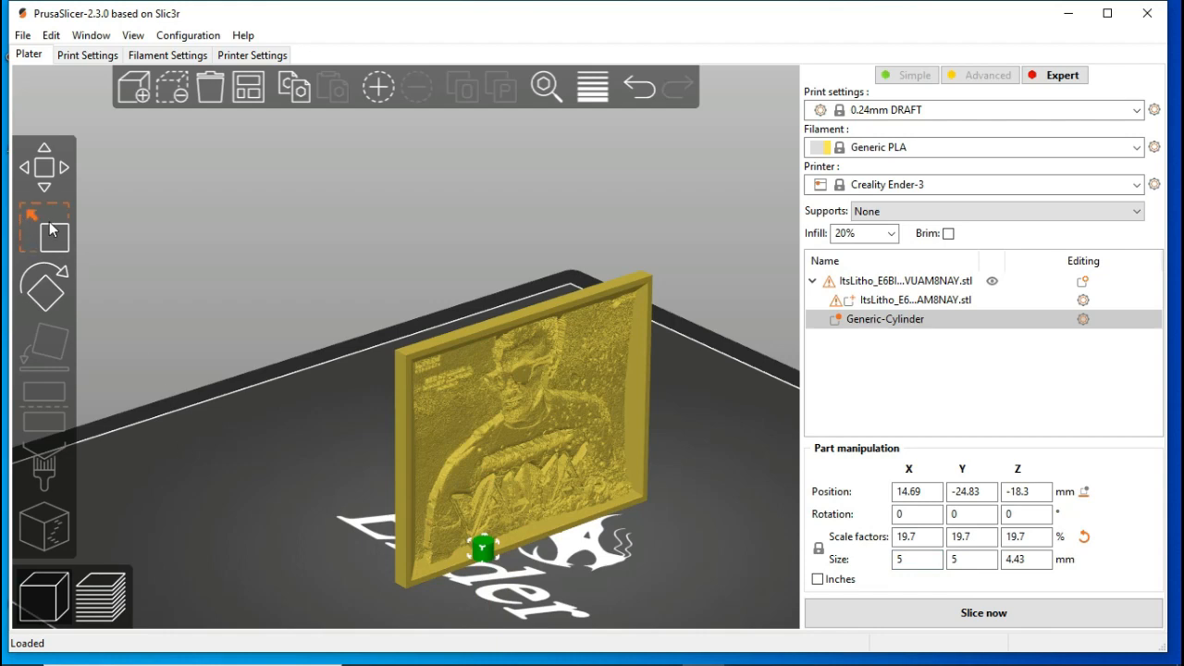
Step: Stretch the cylinder modifier along Z only, to a length of about 13.57 mm
left_click(61, 214)
left_click_drag(488, 520, 494, 432)
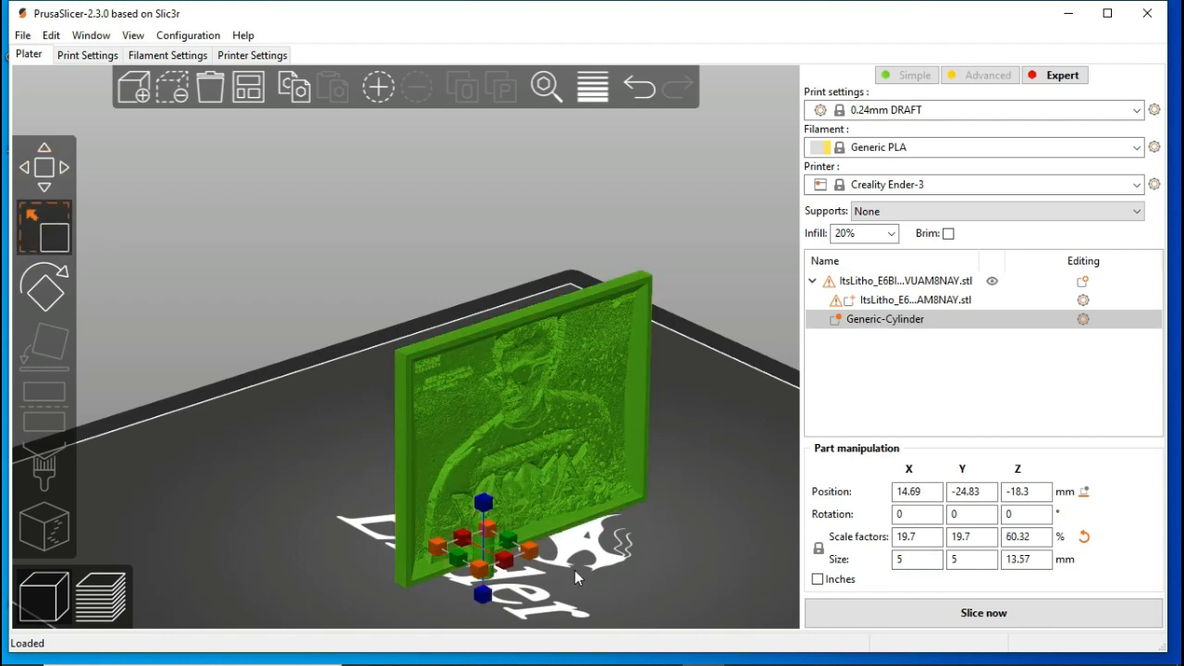
left_click(541, 568)
scroll(541, 568, "up", 4)
scroll(556, 557, "down", 3)
right_click_drag(585, 612, 537, 460)
Step: Rotate the cylinder modifier 90° about the Y axis so that it points through the lithophane
left_click(458, 452)
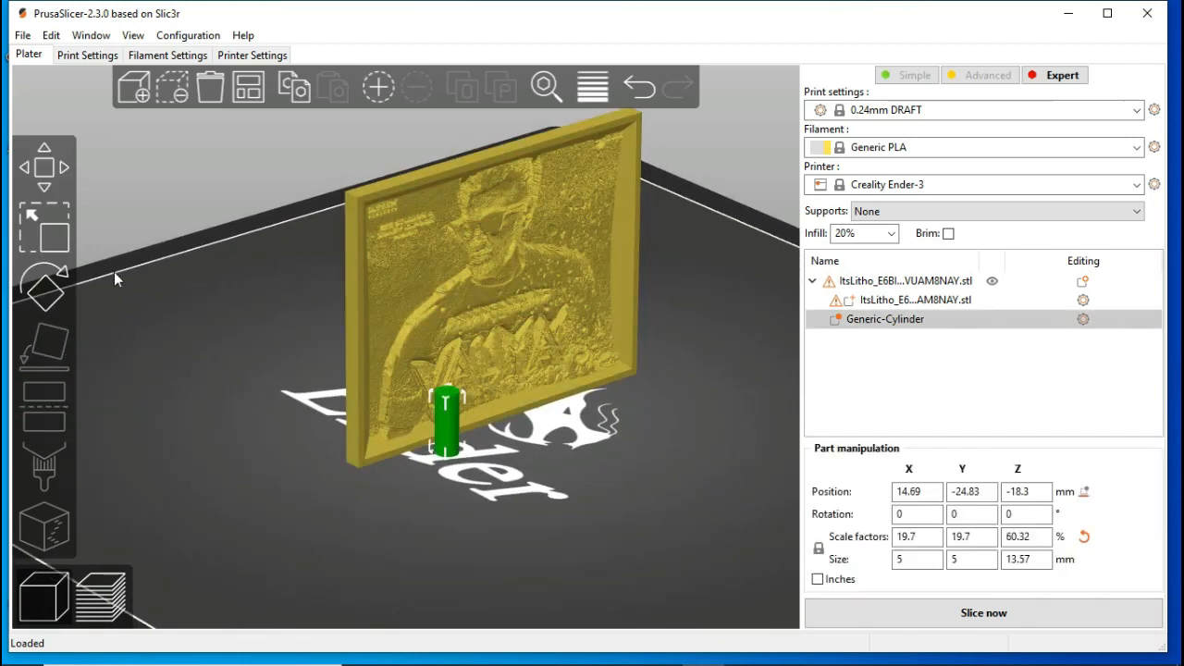
left_click(44, 286)
left_click_drag(450, 364, 497, 495)
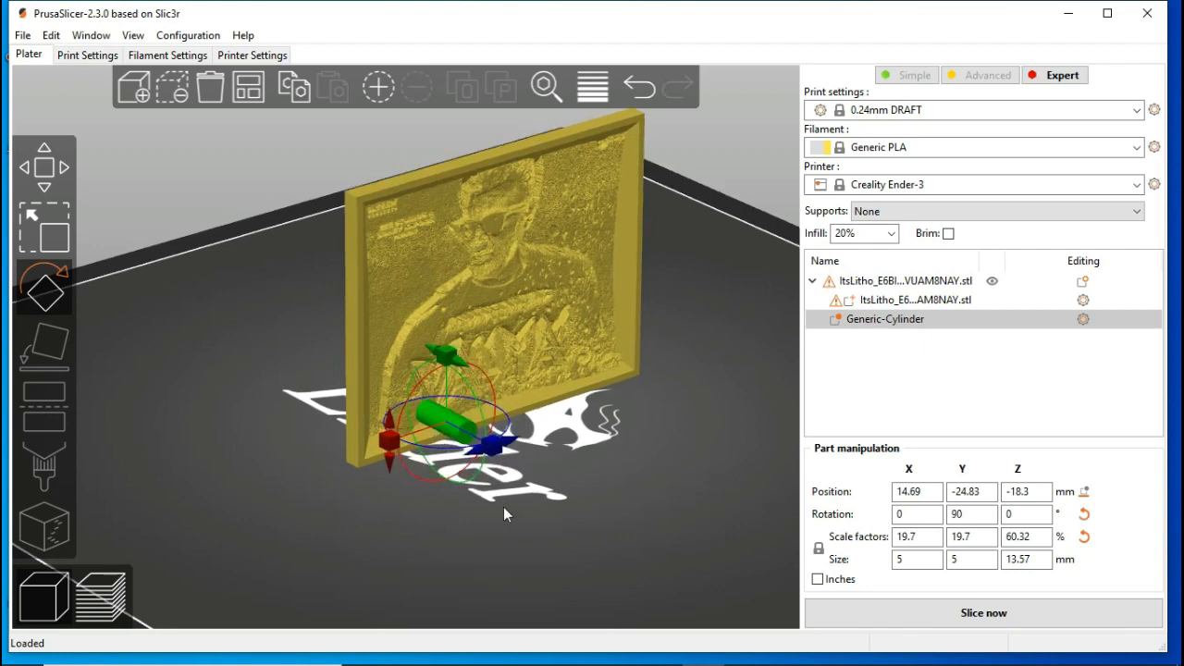
Step: Move the cylinder modifier through the lithophane's upper corner beside the frame, at about X 3.97, Y -31.06, Z 22.9 mm
left_click(61, 185)
left_click_drag(449, 366, 422, 156)
left_click_drag(502, 254, 421, 239)
left_click_drag(467, 202, 427, 209)
scroll(370, 213, "up", 5)
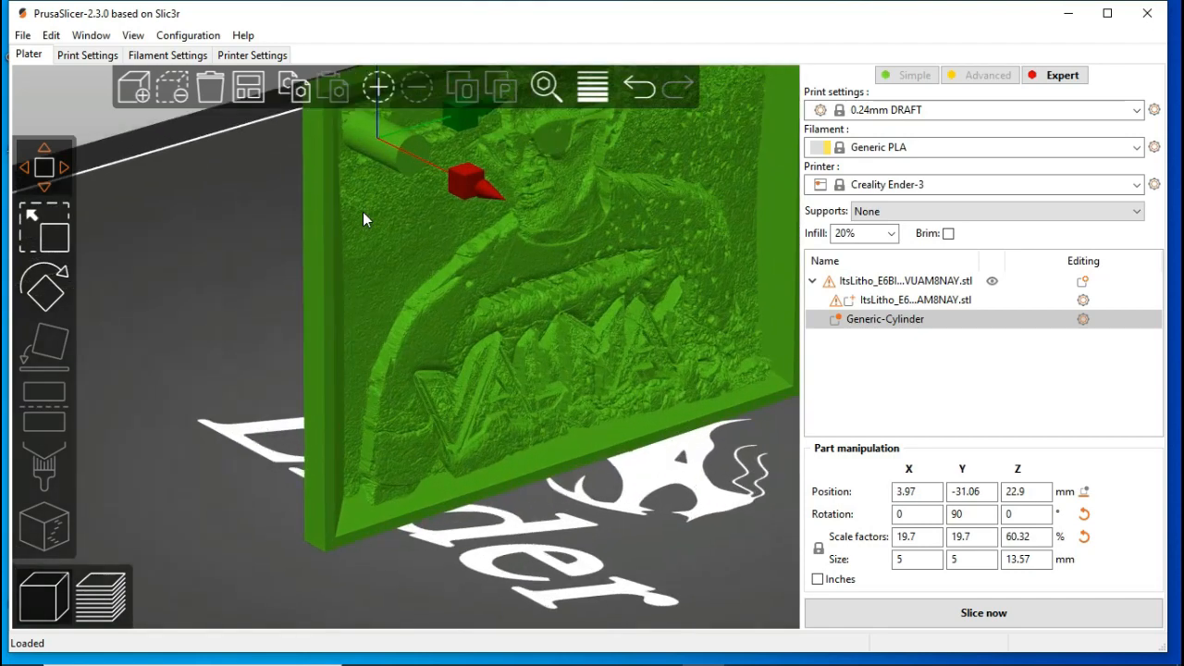
Step: Fine-tune the cylinder modifier's place in the lithophane's upper corner to about Y -31.37, Z 23.38 mm
right_click_drag(280, 315, 361, 557)
scroll(450, 348, "up", 4)
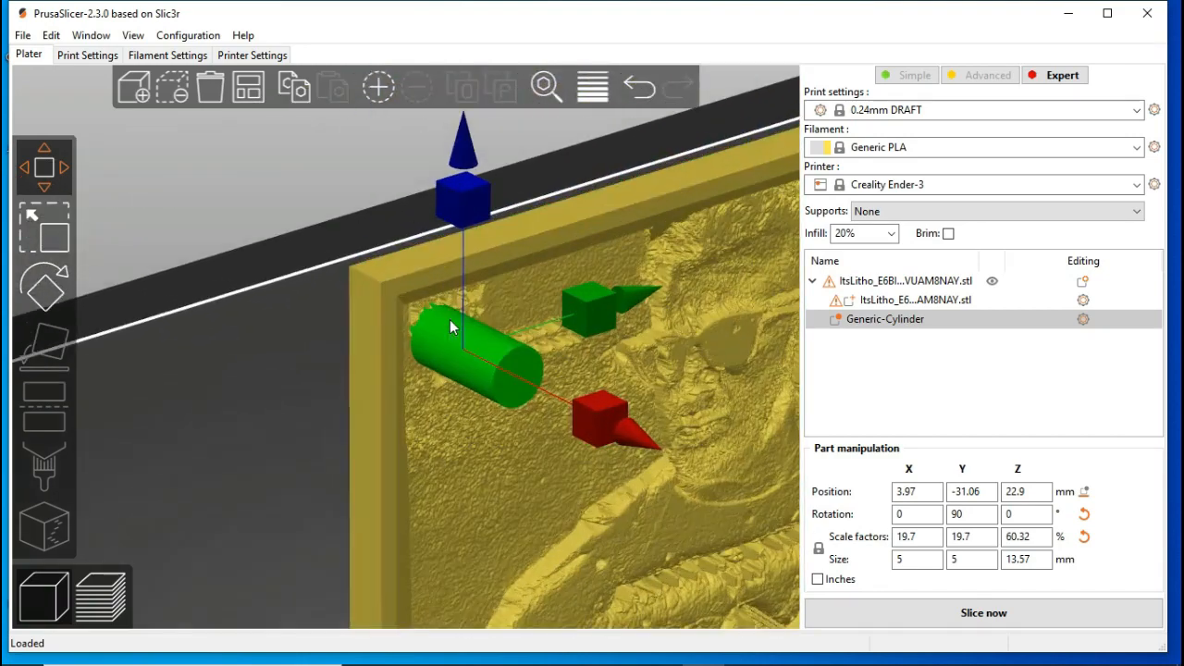
left_click_drag(328, 388, 302, 384)
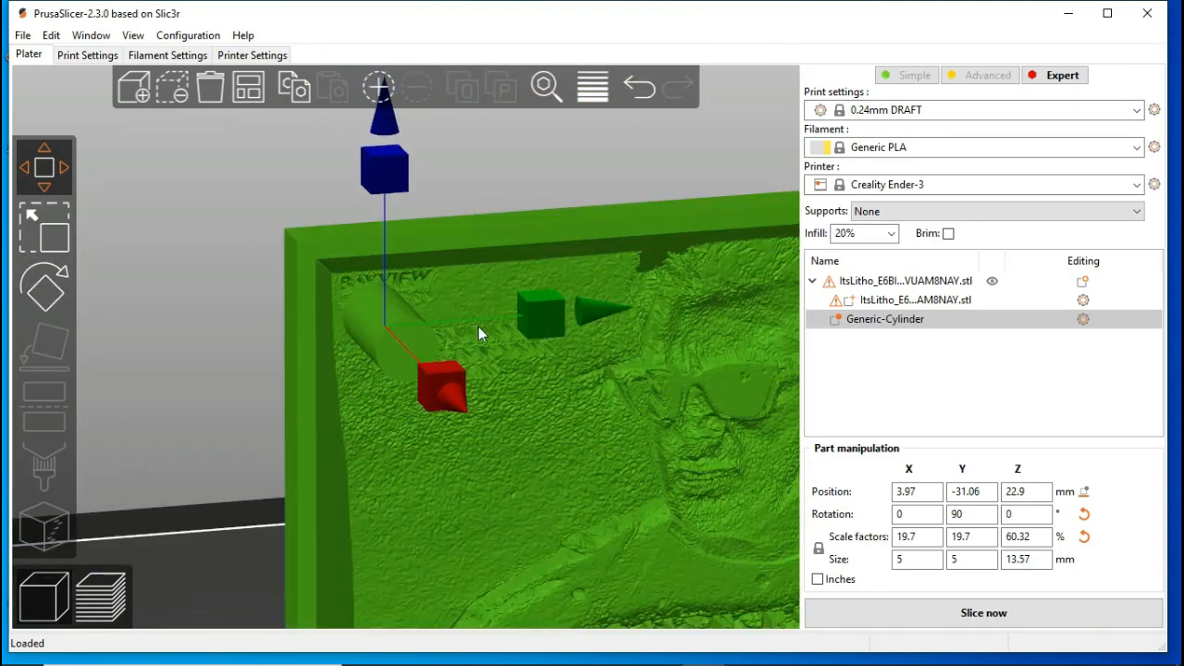
left_click_drag(553, 319, 550, 316)
left_click_drag(404, 166, 398, 162)
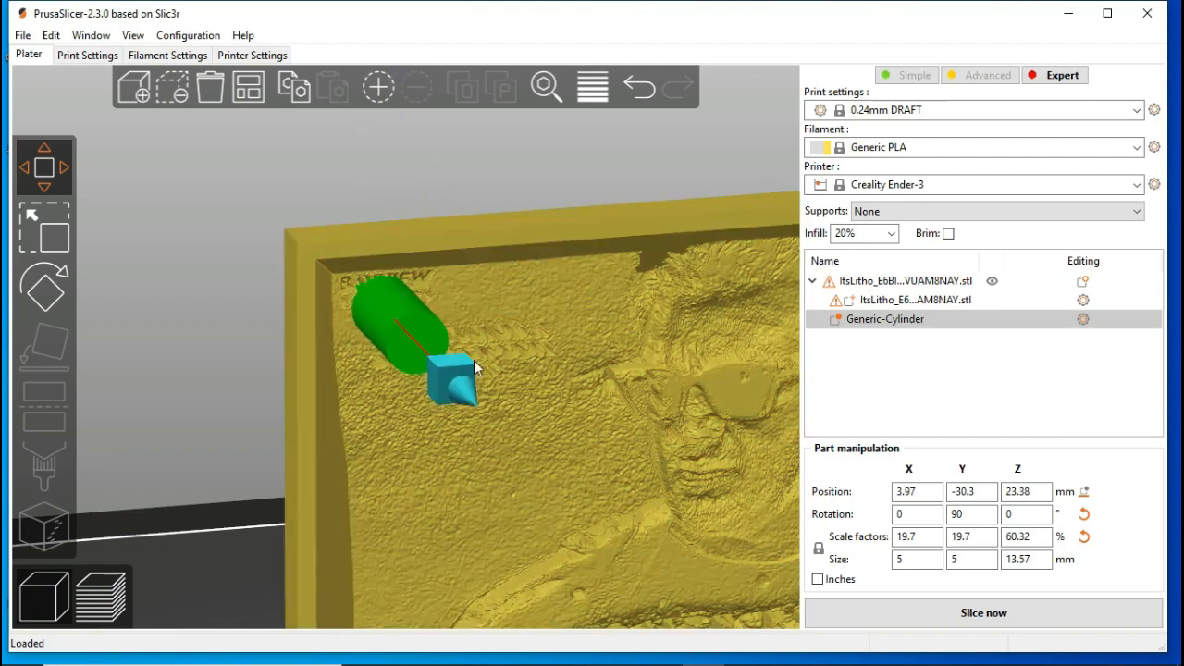
left_click_drag(549, 319, 535, 320)
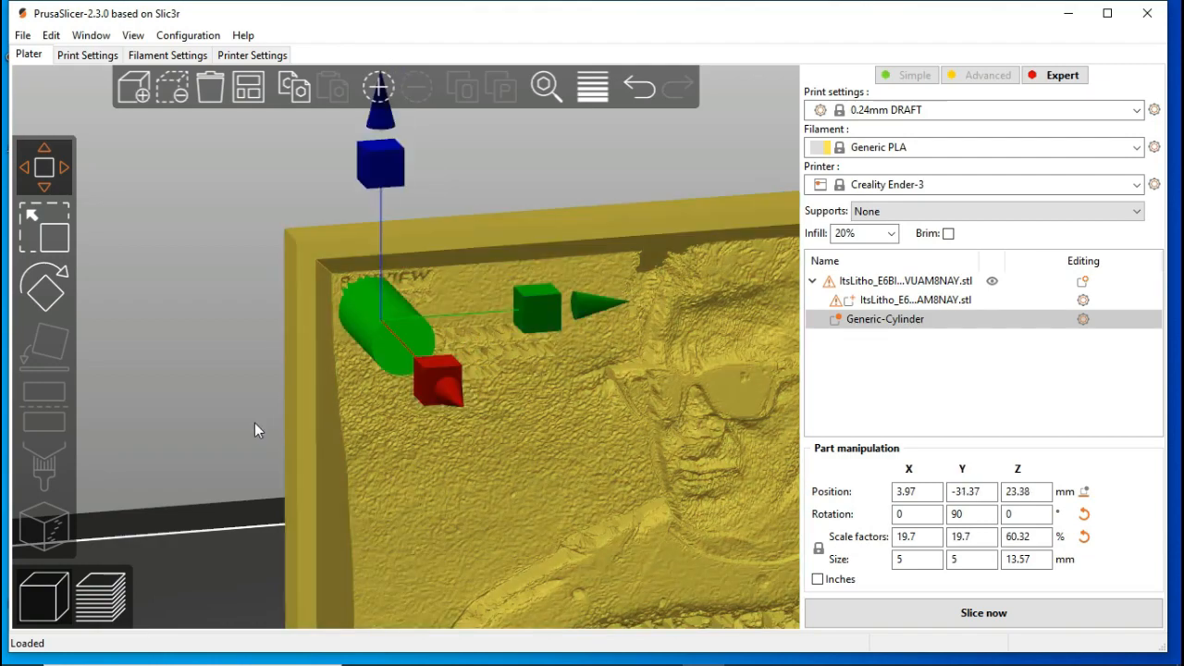
Step: Add Layers and Perimeters settings to the cylinder modifier and set its bottom layers, perimeters and top layers all to 0
left_click(217, 426)
left_click_drag(230, 410, 339, 401)
left_click(647, 243)
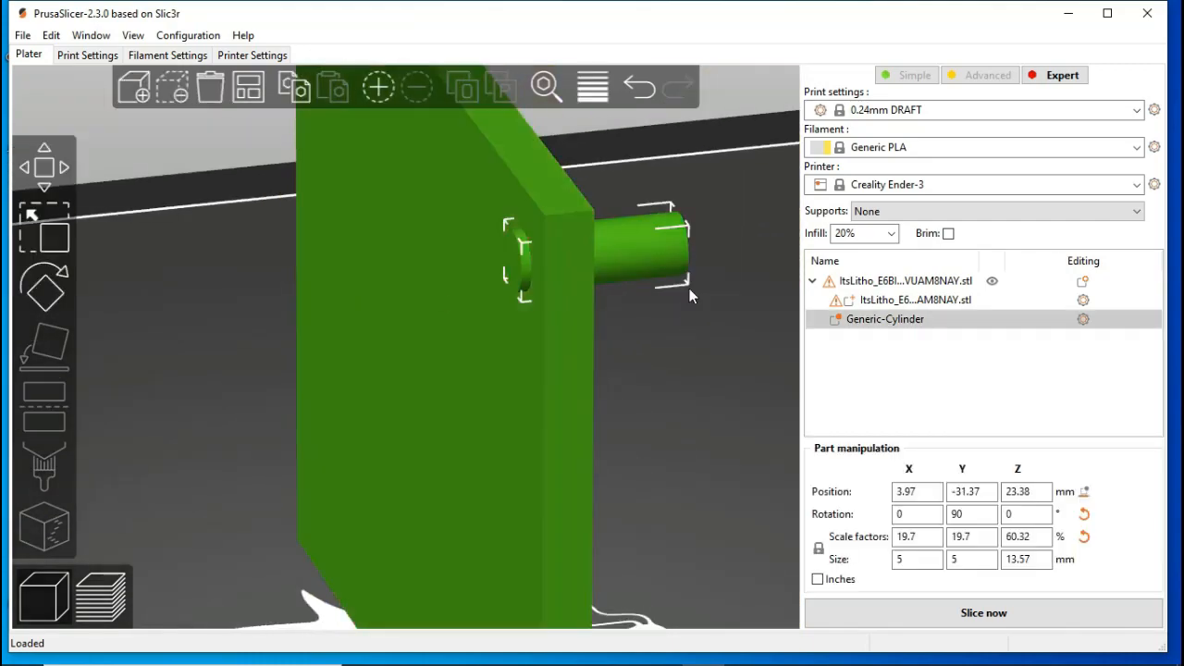
left_click_drag(672, 368, 573, 404)
left_click(1083, 319)
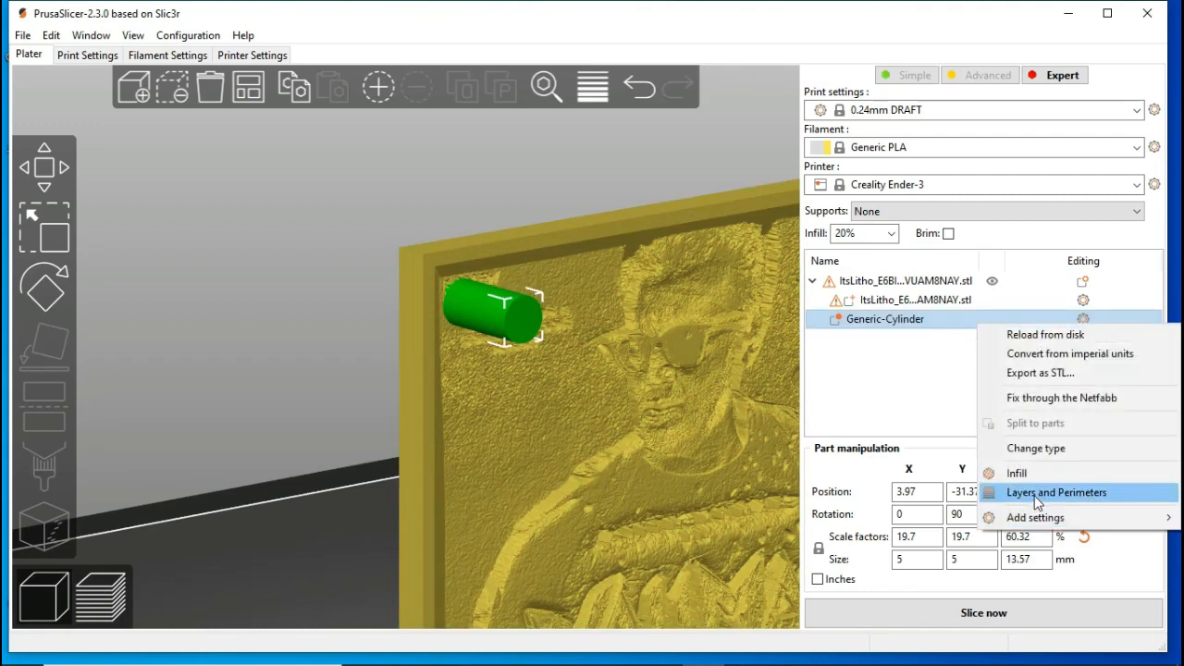
left_click(1036, 493)
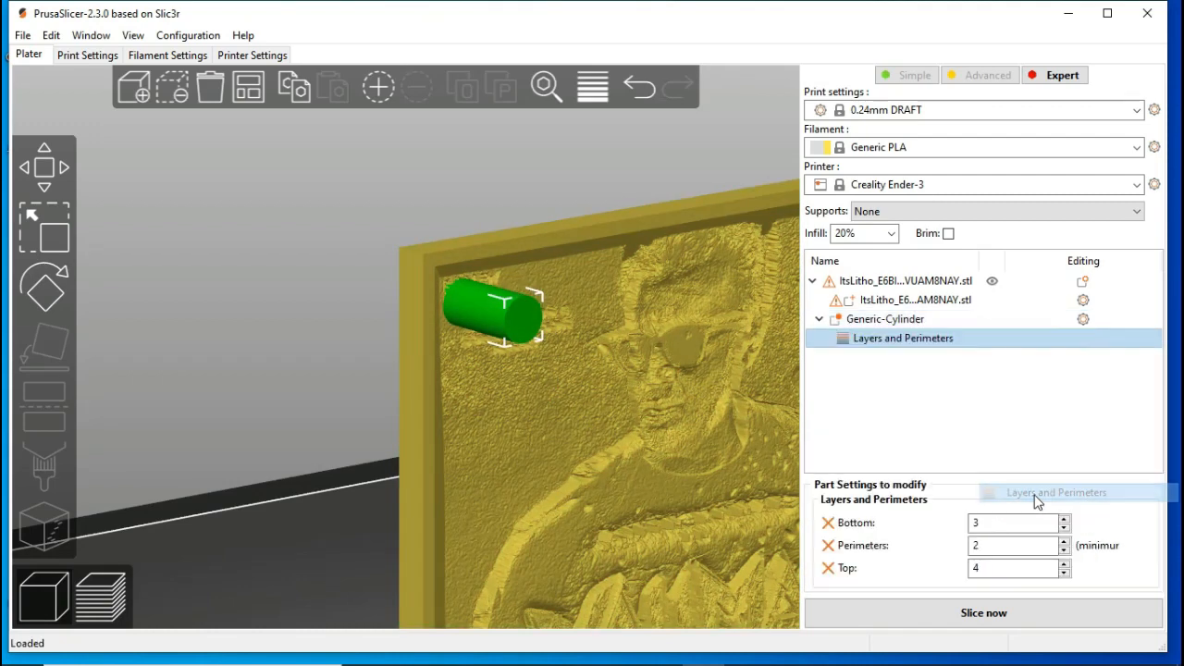
left_click(997, 545)
type("0")
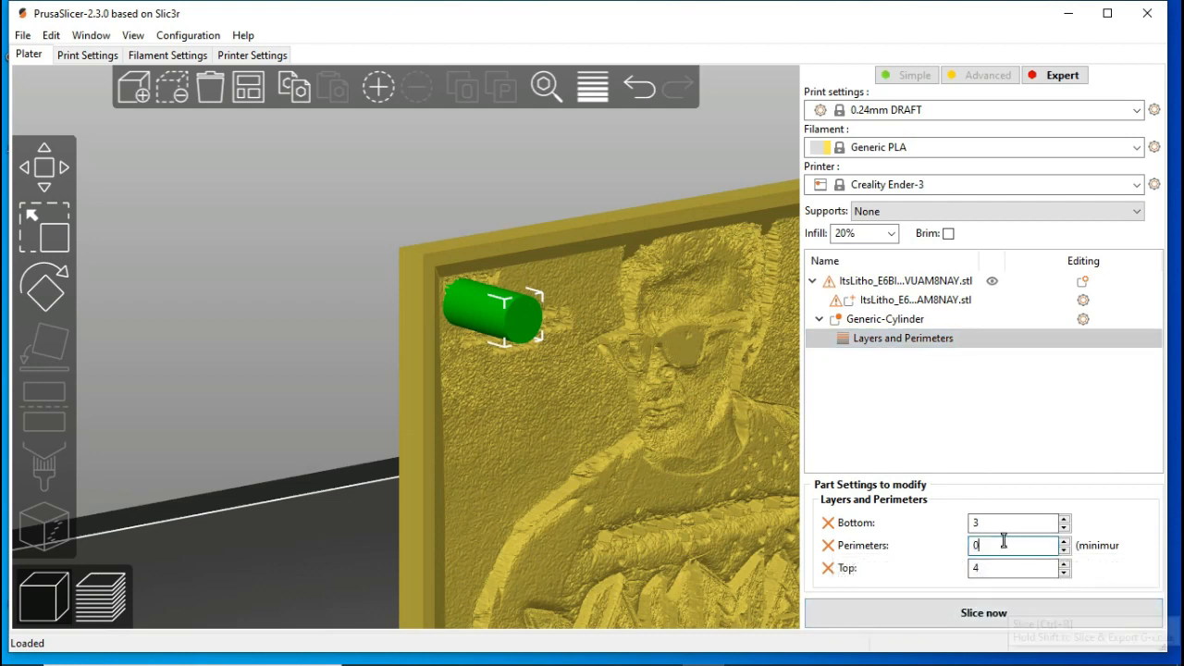
left_click_drag(996, 521, 952, 519)
type("0")
left_click(997, 567)
type("0")
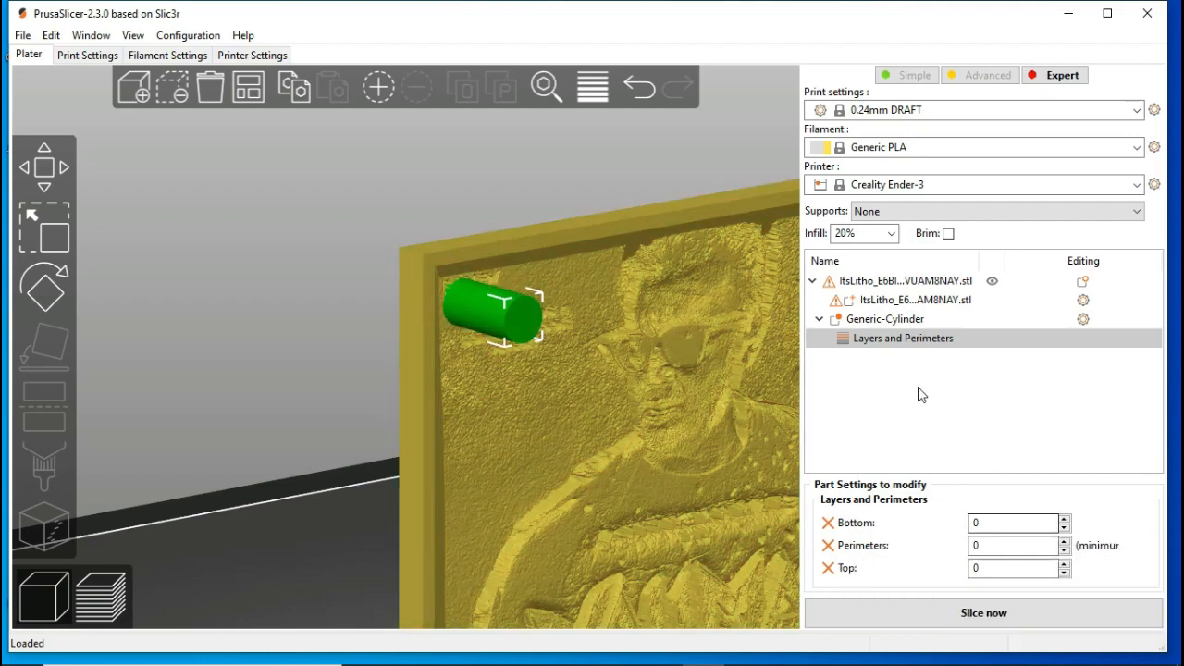
Step: Add Infill settings to the cylinder modifier and set its fill density to 0%
left_click(1083, 320)
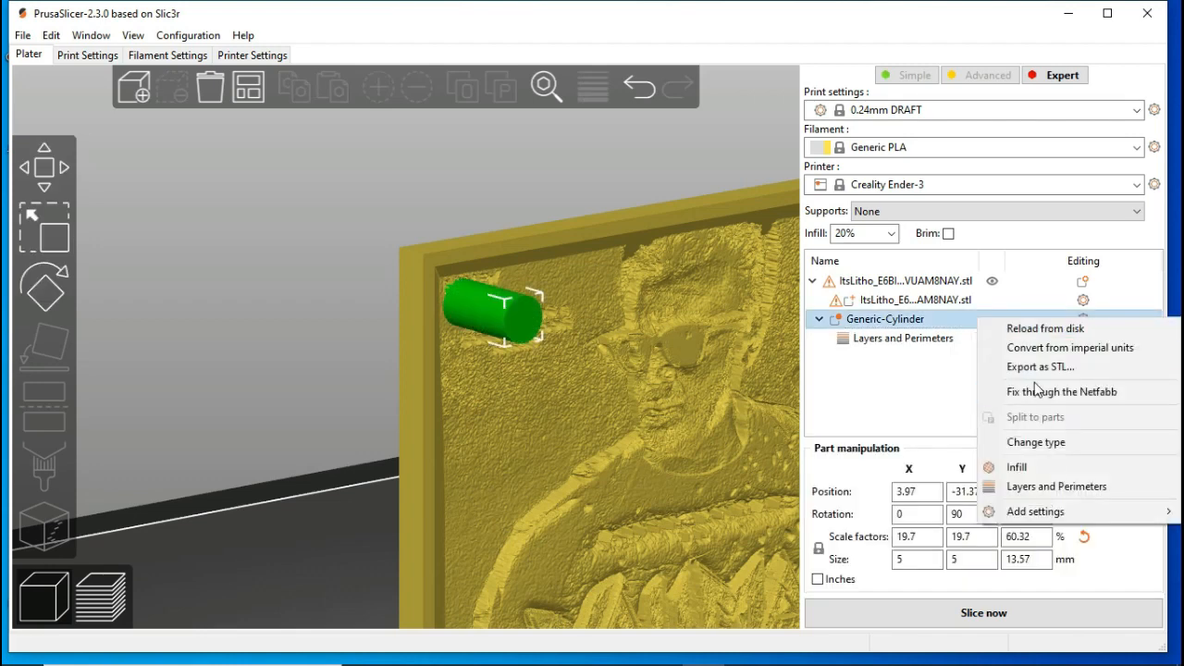
left_click(1041, 467)
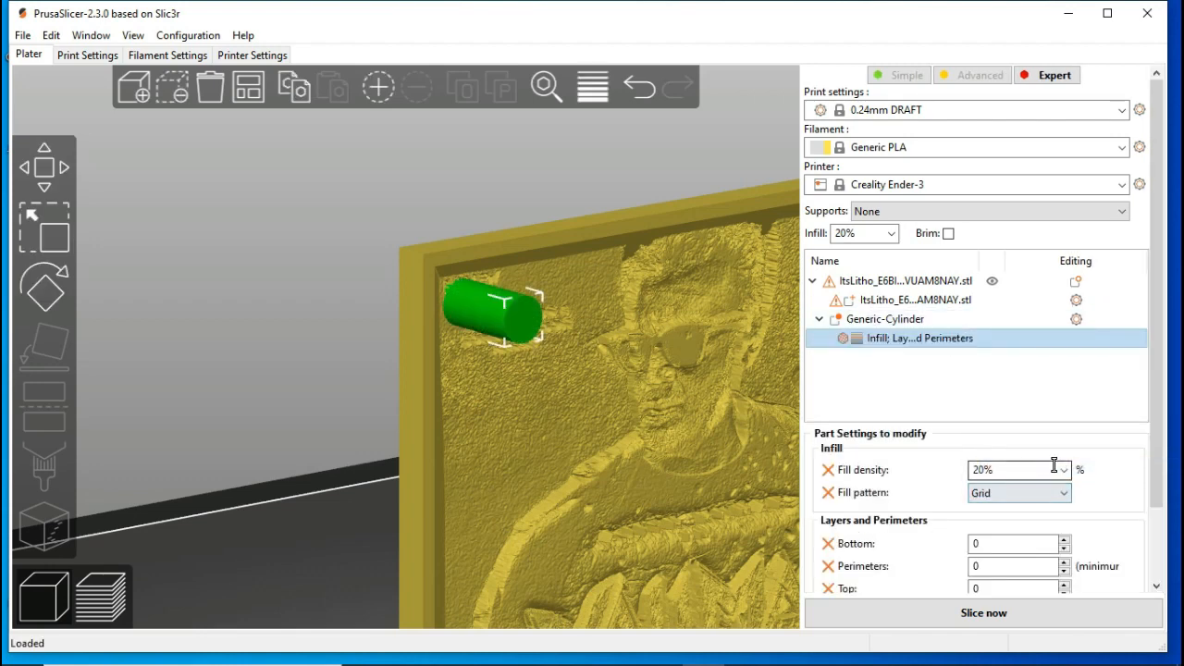
left_click(1064, 470)
left_click(997, 491)
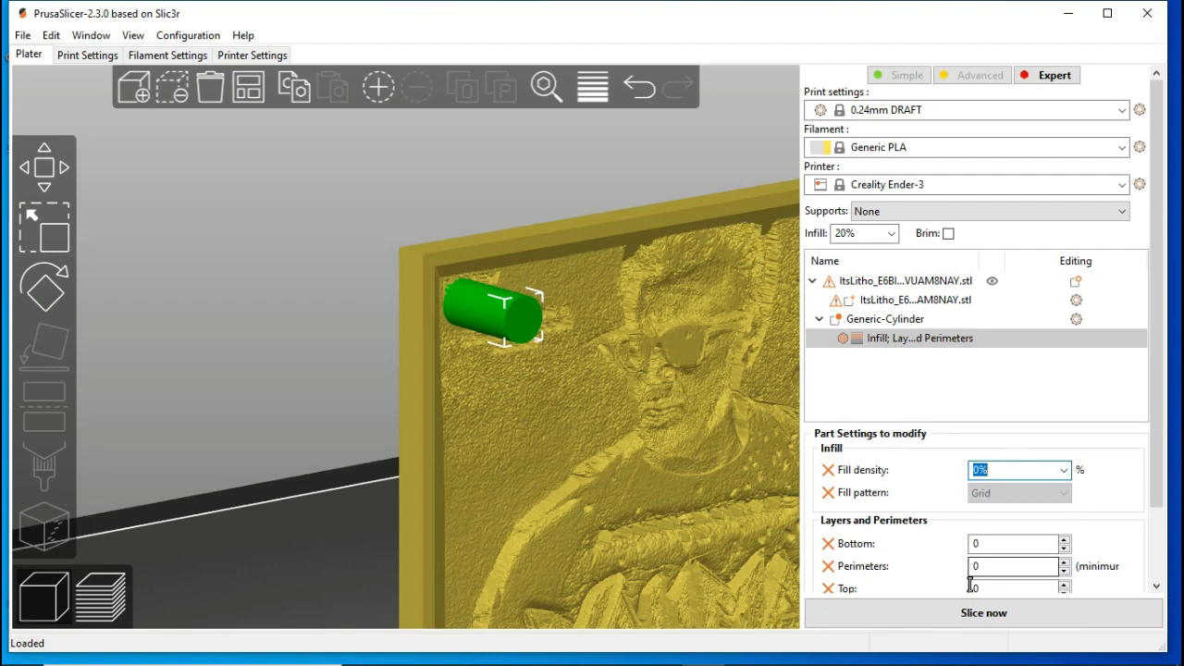
Step: Slice the lithophane and inspect the keychain hole in its upper corner from several angles in the preview
left_click(971, 613)
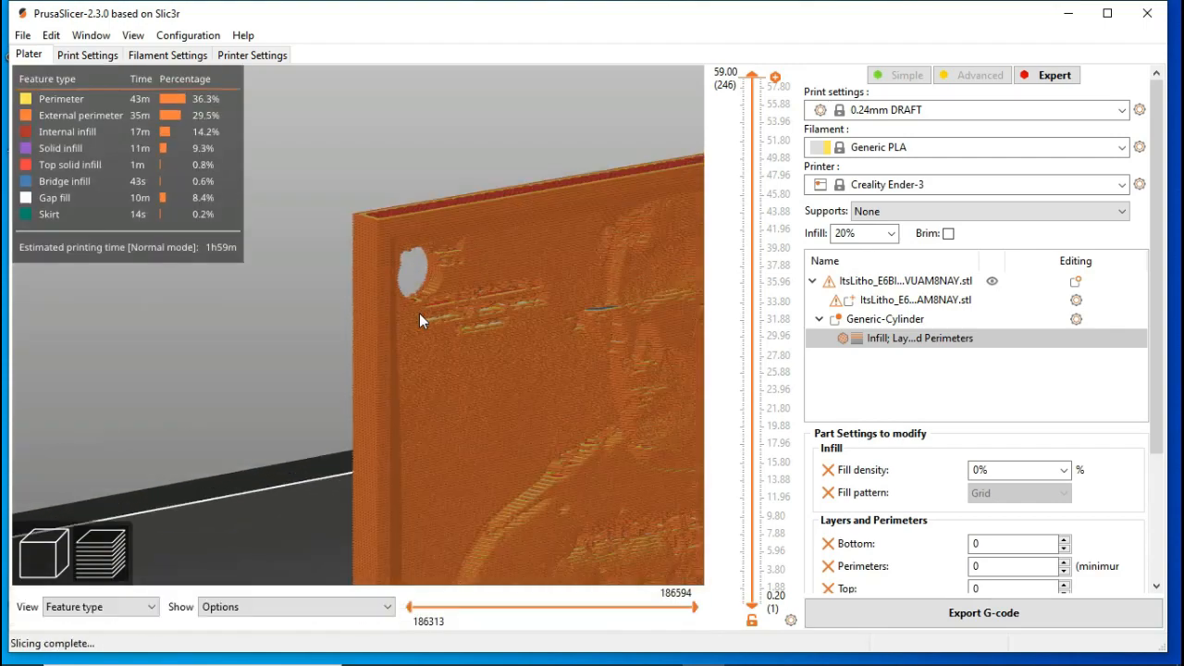
left_click_drag(332, 311, 305, 293)
scroll(305, 295, "down", 6)
scroll(310, 299, "down", 10)
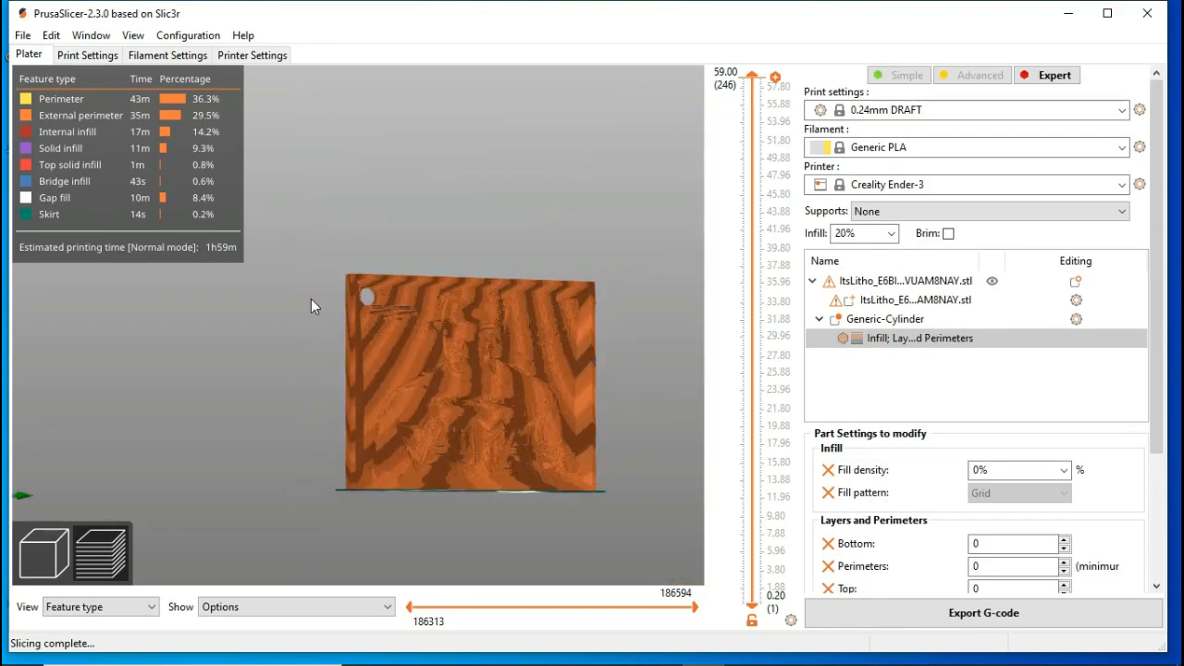
scroll(359, 298, "up", 10)
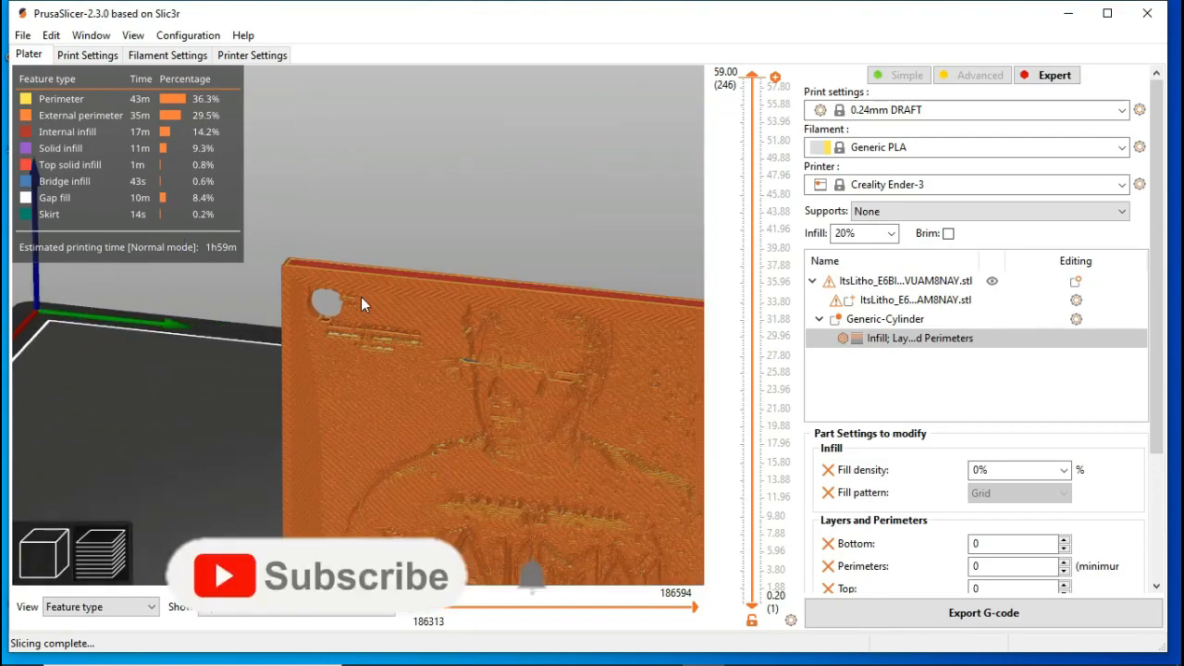
left_click_drag(333, 333, 434, 229)
scroll(434, 229, "down", 15)
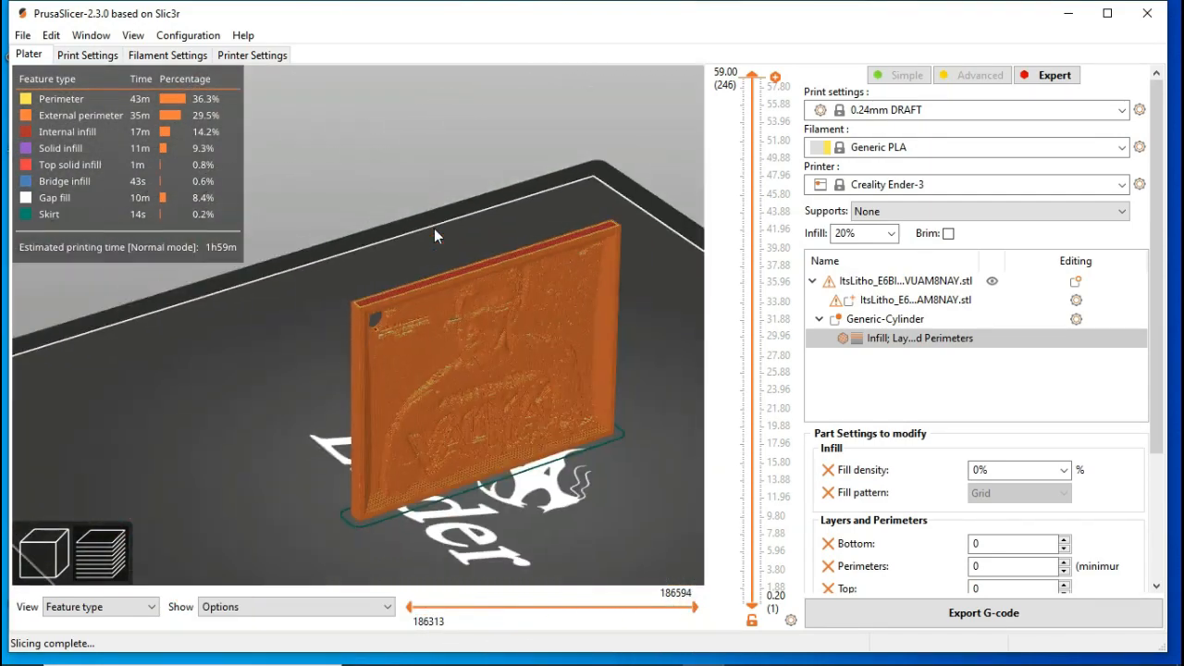
left_click_drag(515, 404, 429, 428)
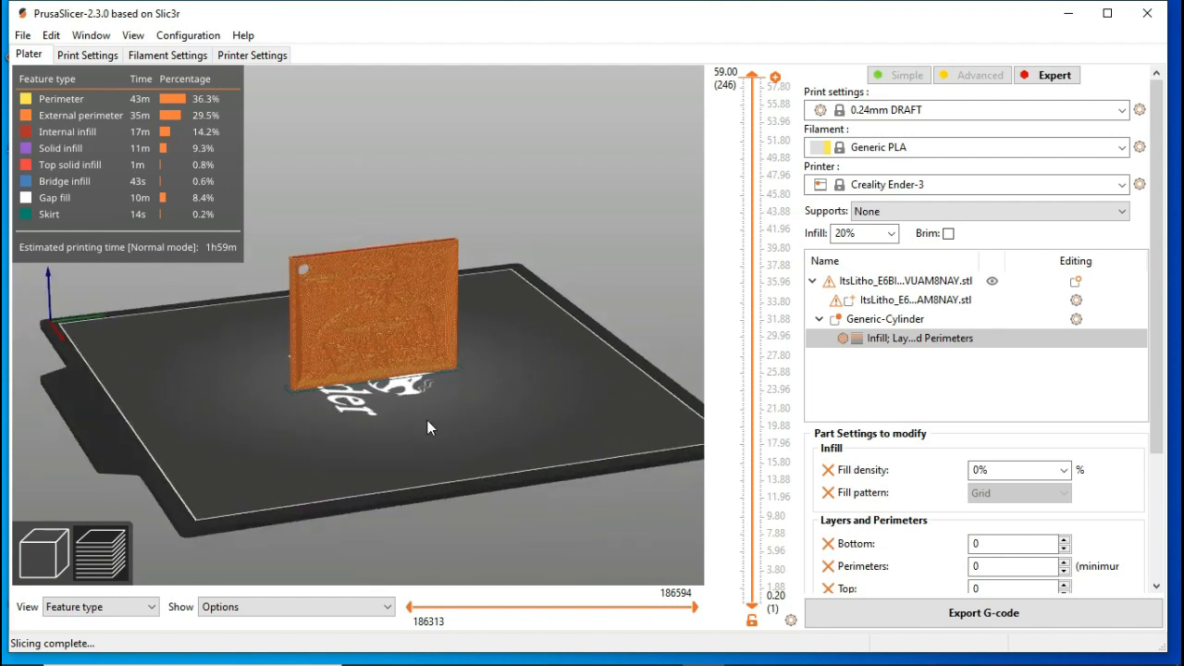